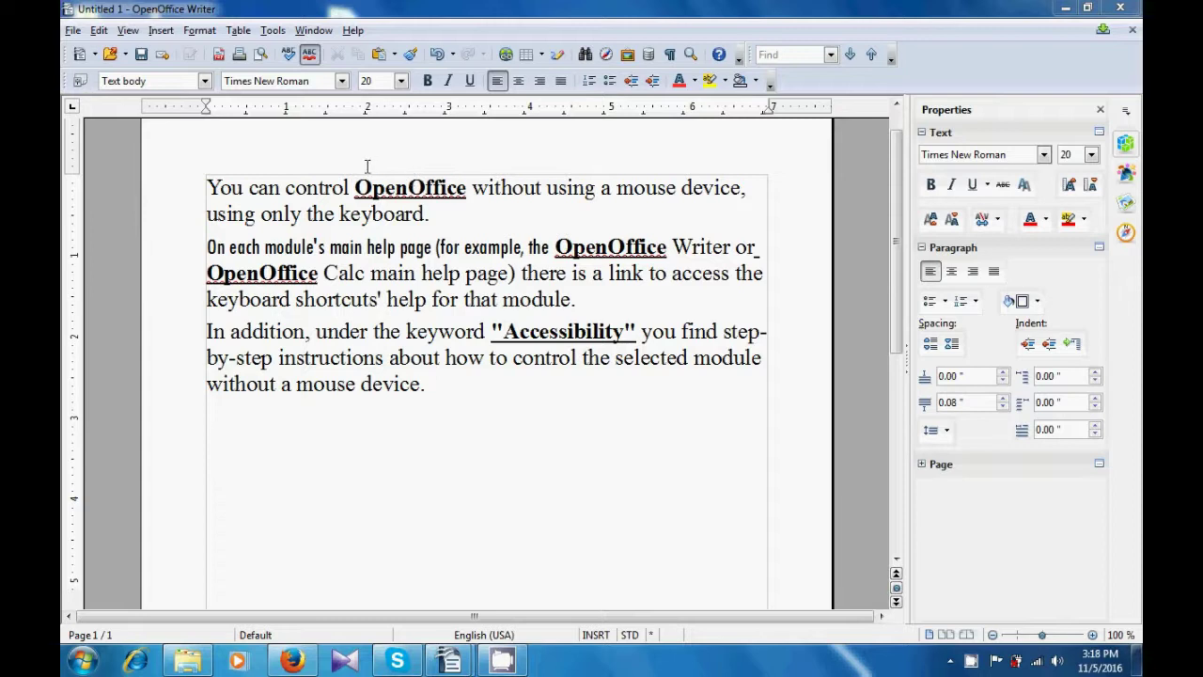
Copy the opening paragraph about controlling OpenOffice without a mouse device
{"action": "left_click_drag", "start_coordinate": [203, 187], "coordinate": [466, 217]}
{"action": "key", "text": "ctrl+c"}
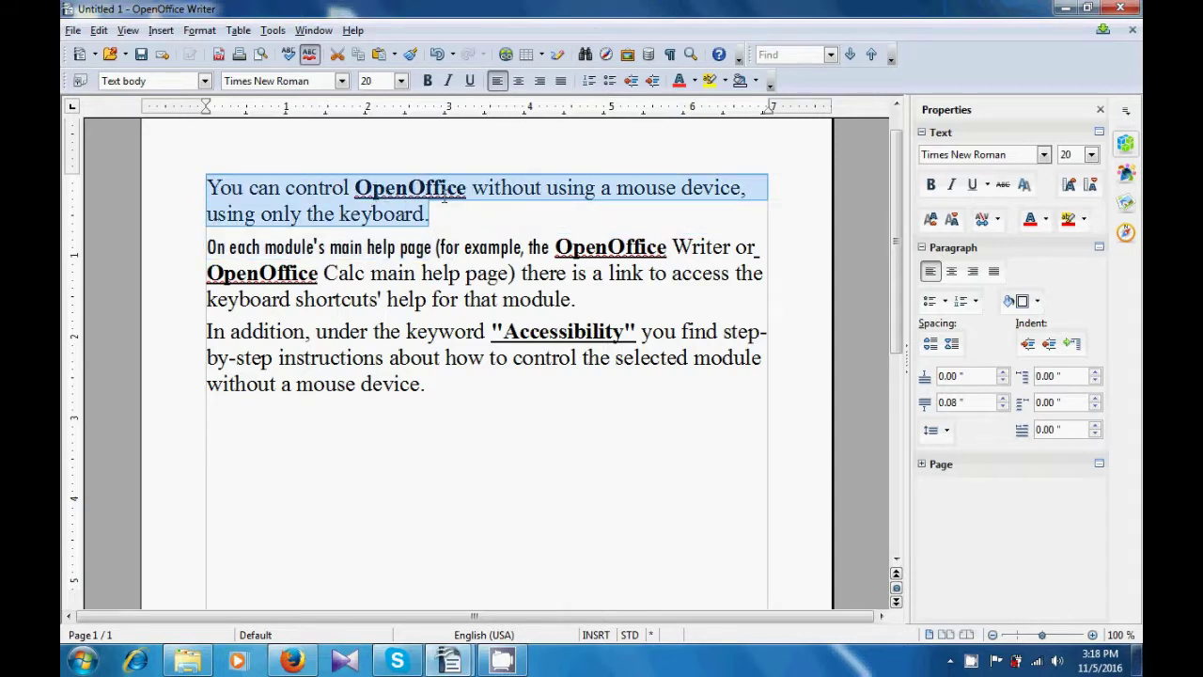
{"action": "left_click", "coordinate": [103, 31]}
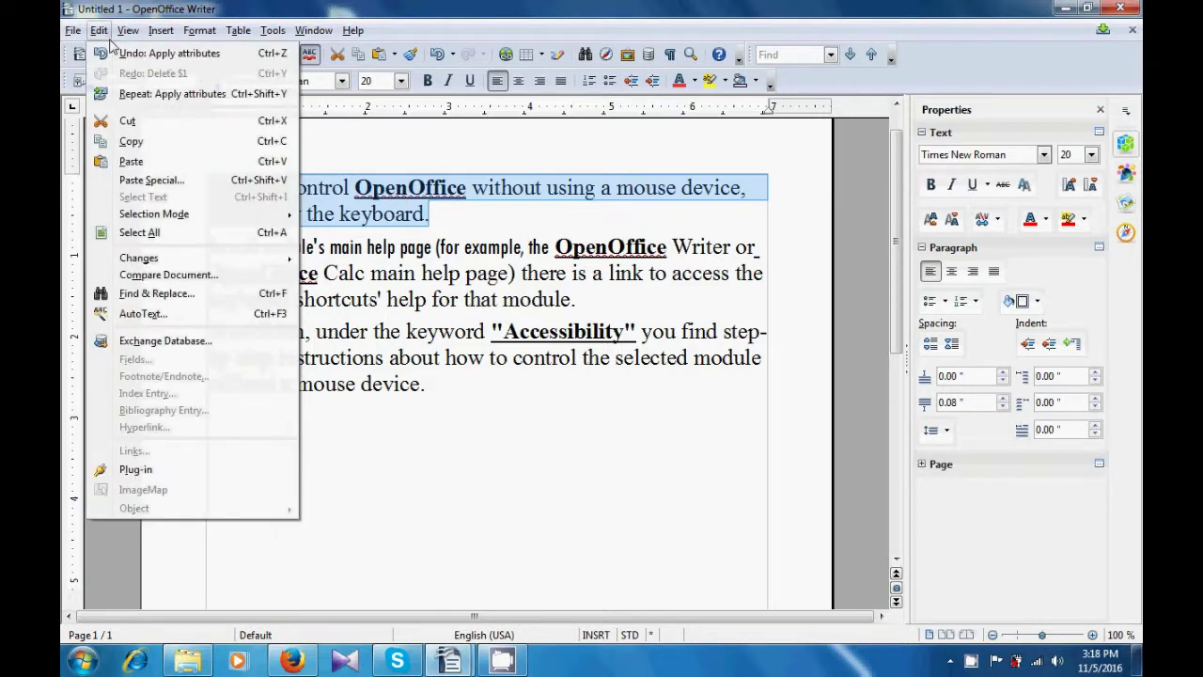
{"action": "left_click", "coordinate": [130, 141]}
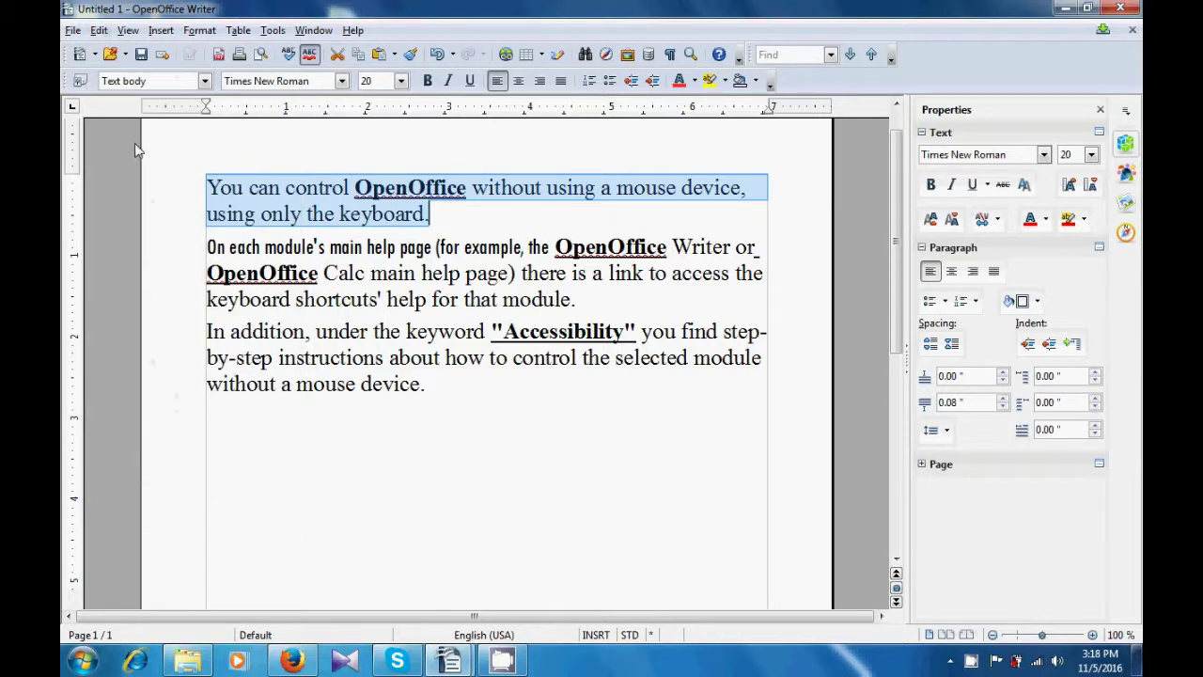
Paste the copied paragraph as Unformatted text on a new line below the last paragraph, using Paste Special
{"action": "key", "text": "ctrl+End"}
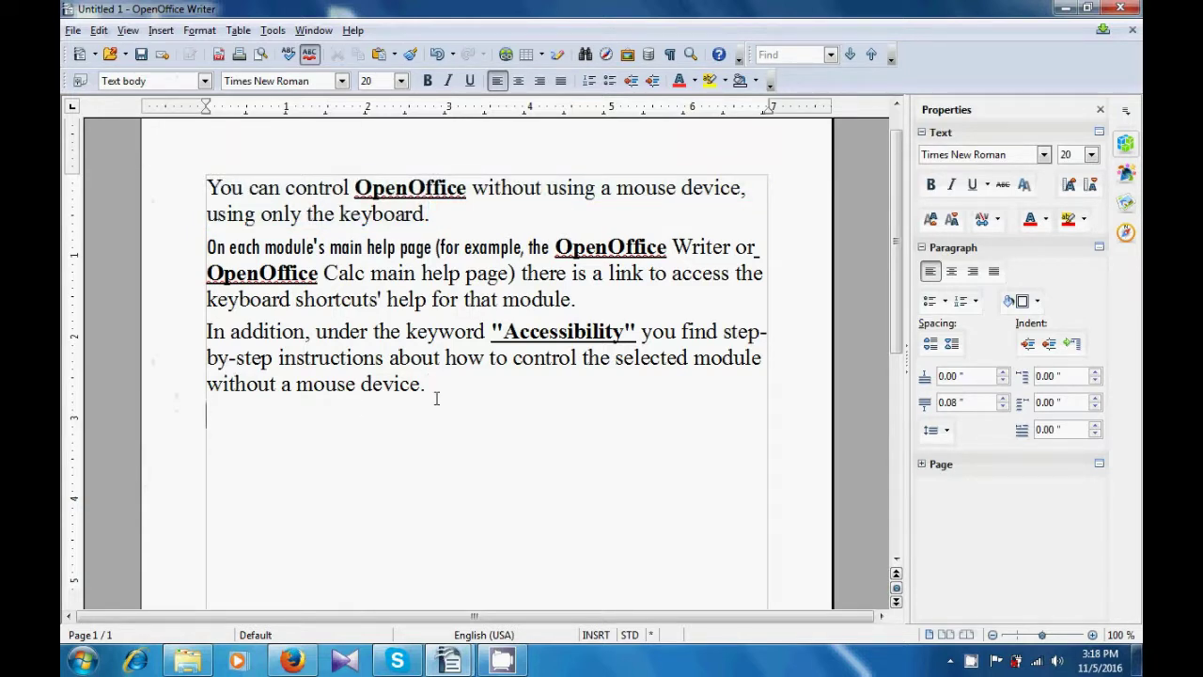
{"action": "key", "text": "Return"}
{"action": "left_click", "coordinate": [99, 31]}
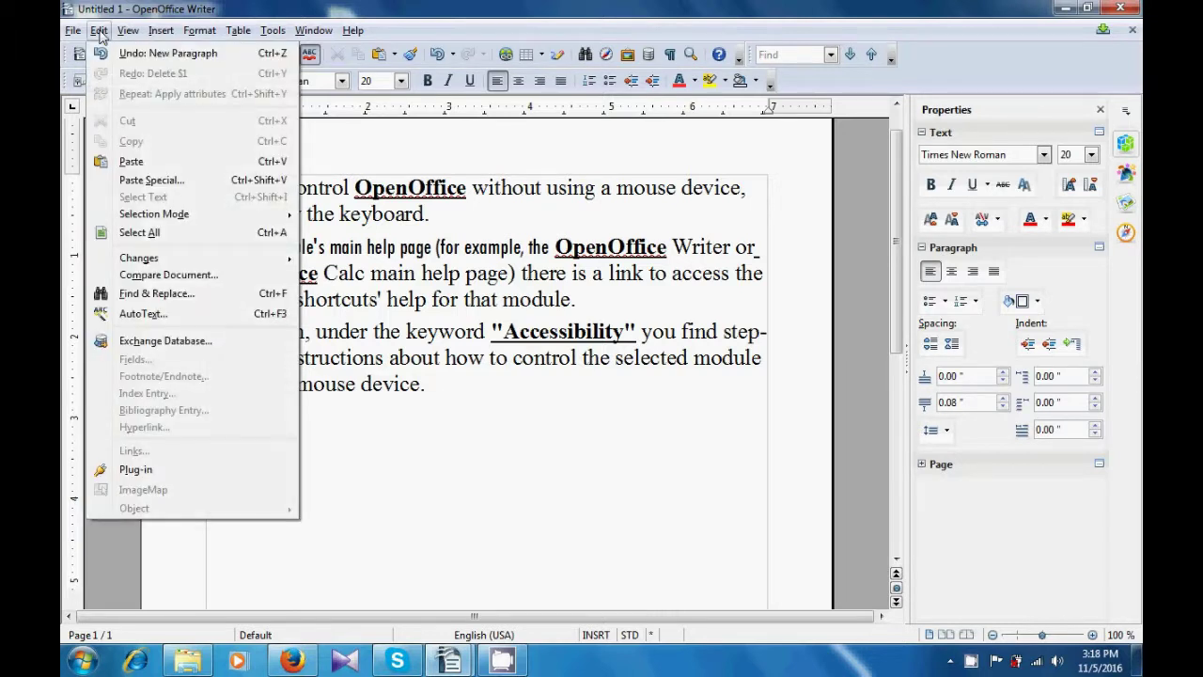
{"action": "left_click", "coordinate": [146, 183]}
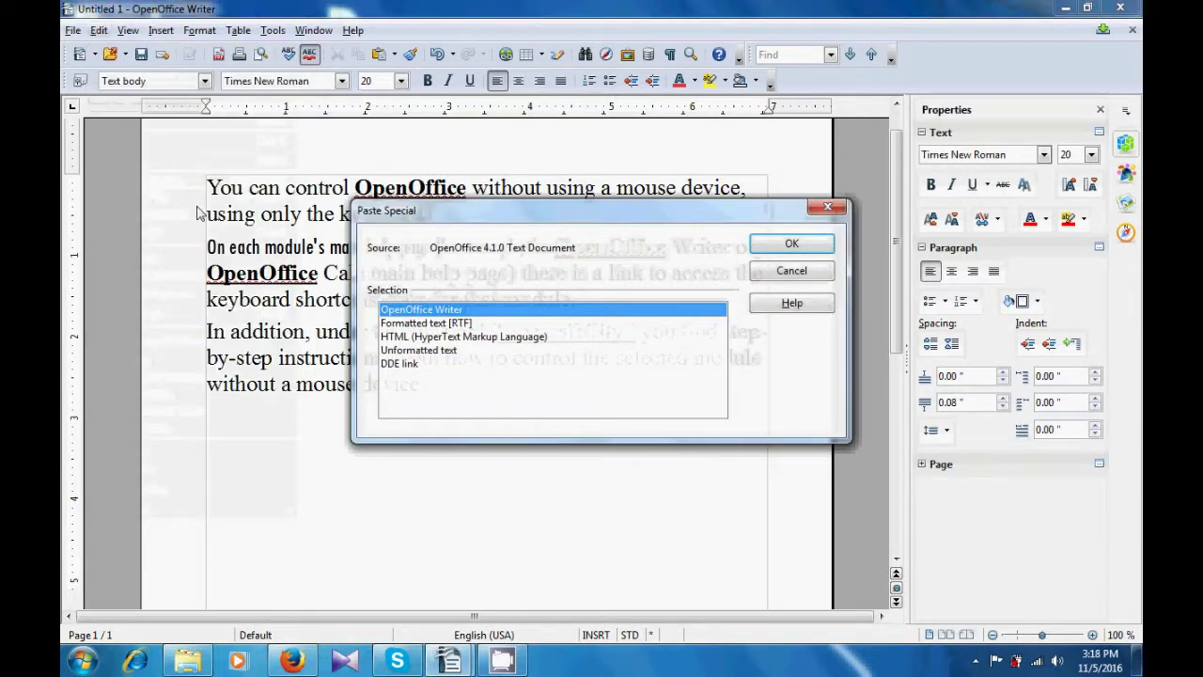
{"action": "left_click", "coordinate": [425, 352]}
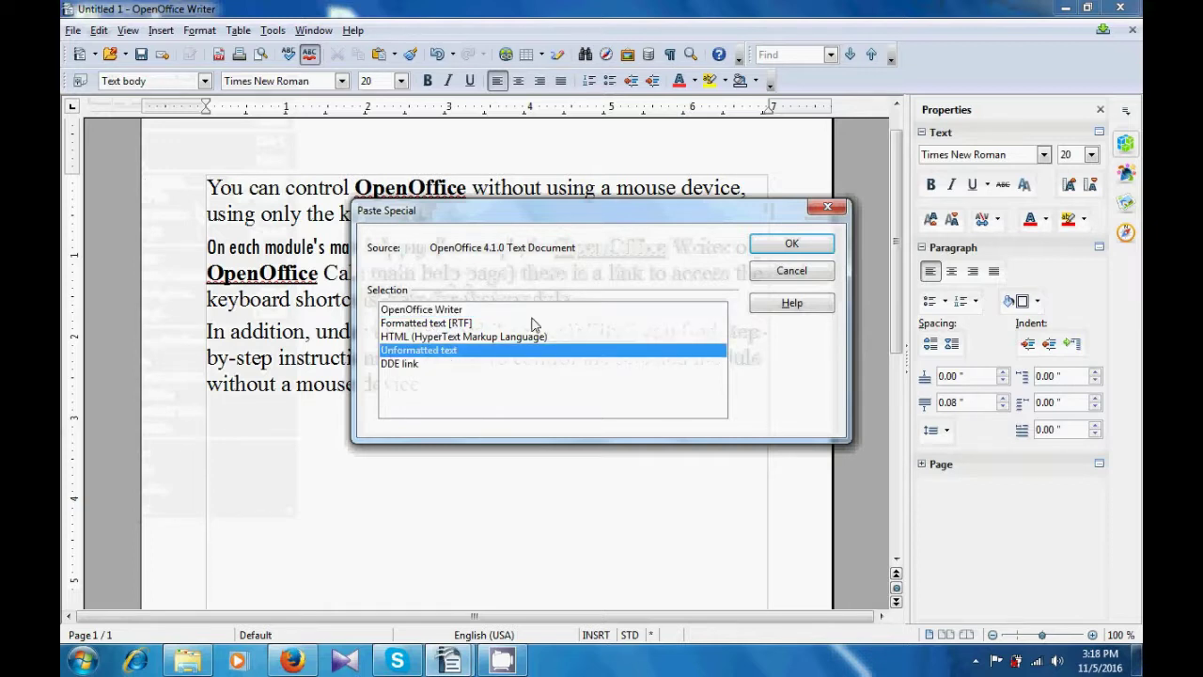
{"action": "left_click", "coordinate": [769, 246]}
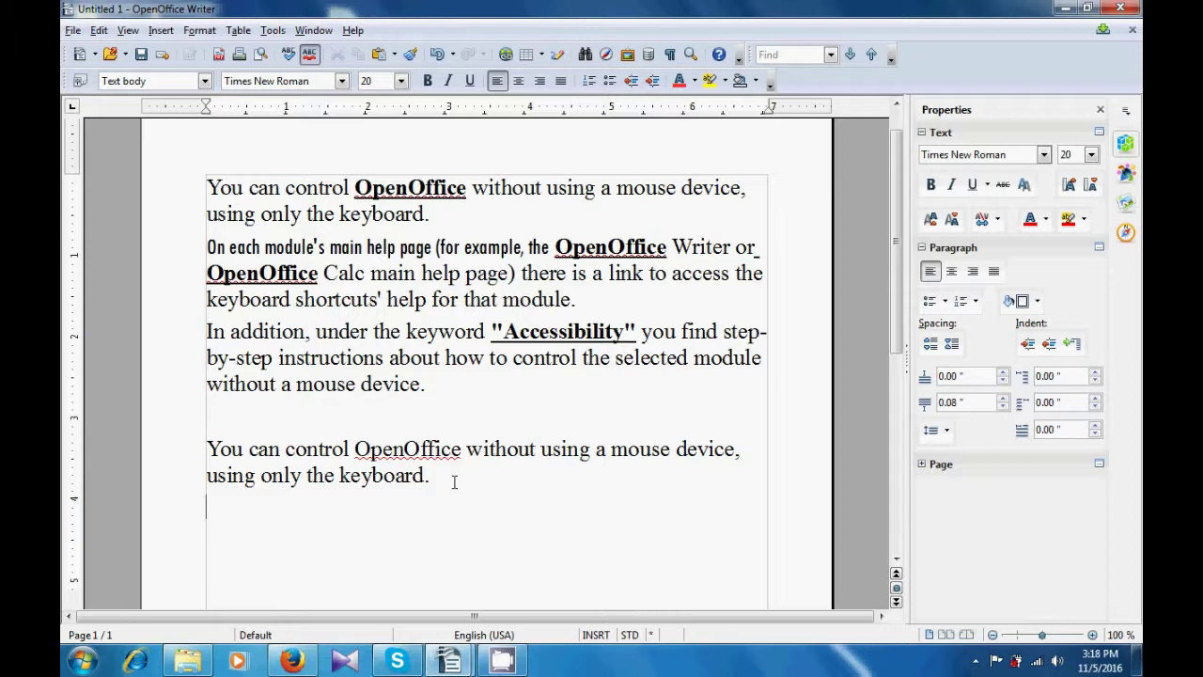
Copy the document's first paragraph again, with its bold and underlined OpenOffice word
{"action": "triple_click", "coordinate": [235, 189]}
{"action": "key", "text": "ctrl+c"}
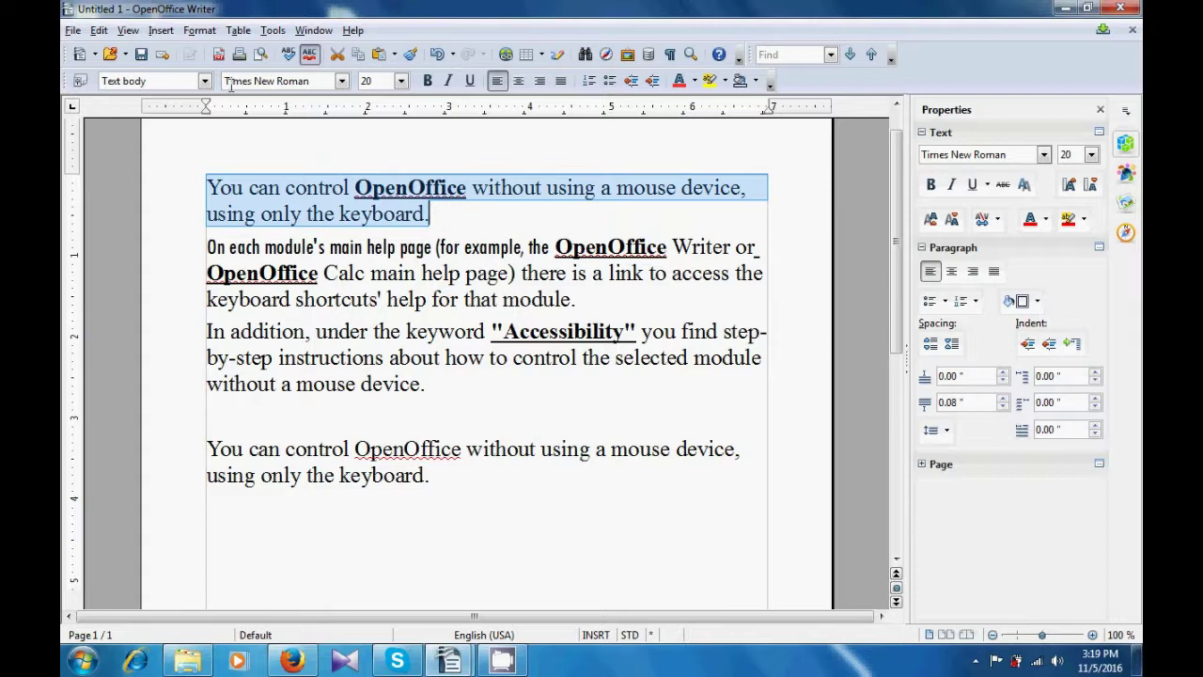
{"action": "left_click", "coordinate": [99, 30]}
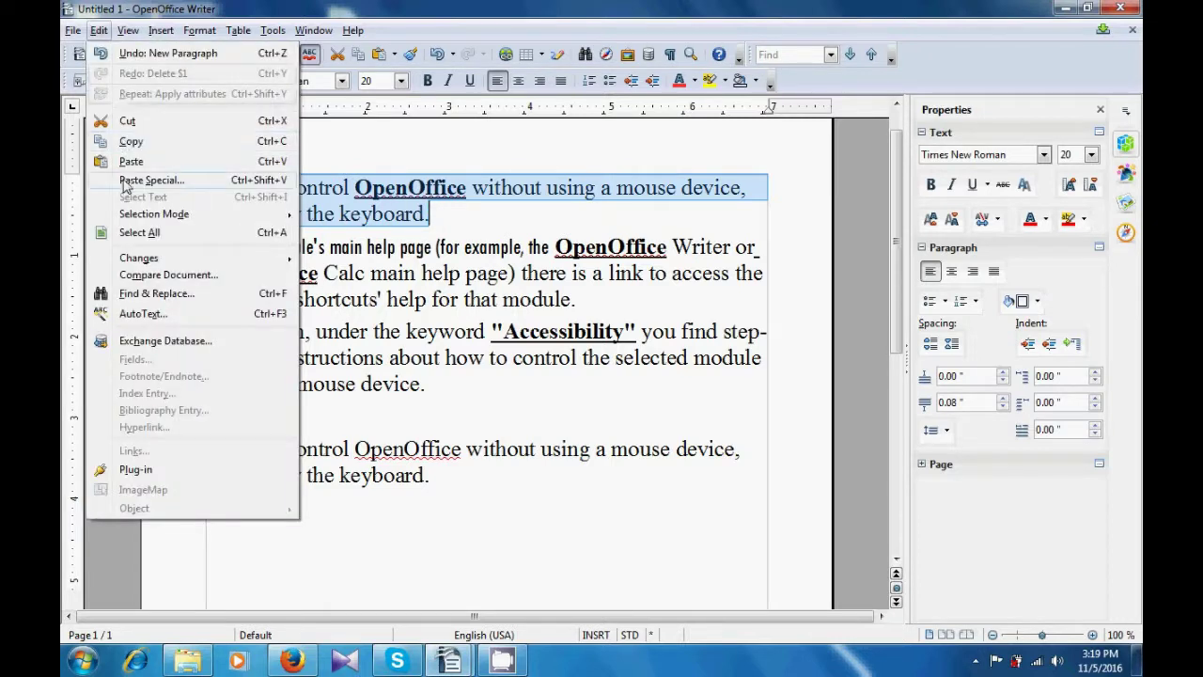
{"action": "left_click", "coordinate": [131, 142]}
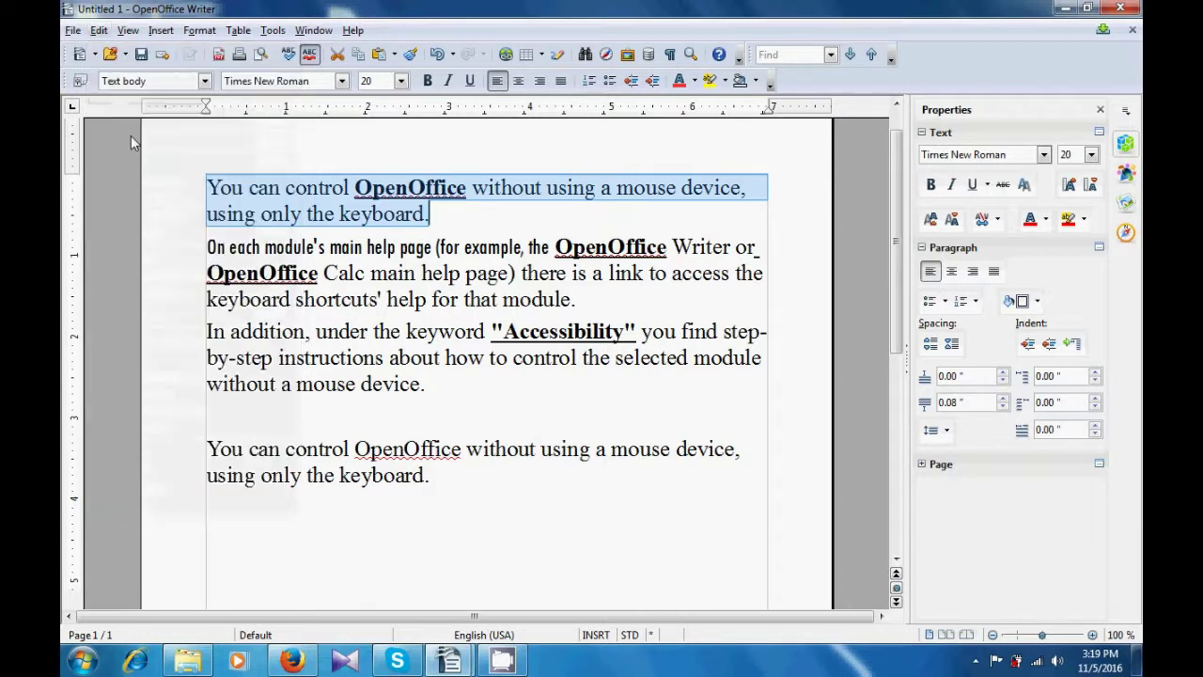
Paste the copied paragraph as Formatted text [RTF] below the unformatted copy, leaving a blank line between them
{"action": "left_click", "coordinate": [467, 480]}
{"action": "key", "text": "Return"}
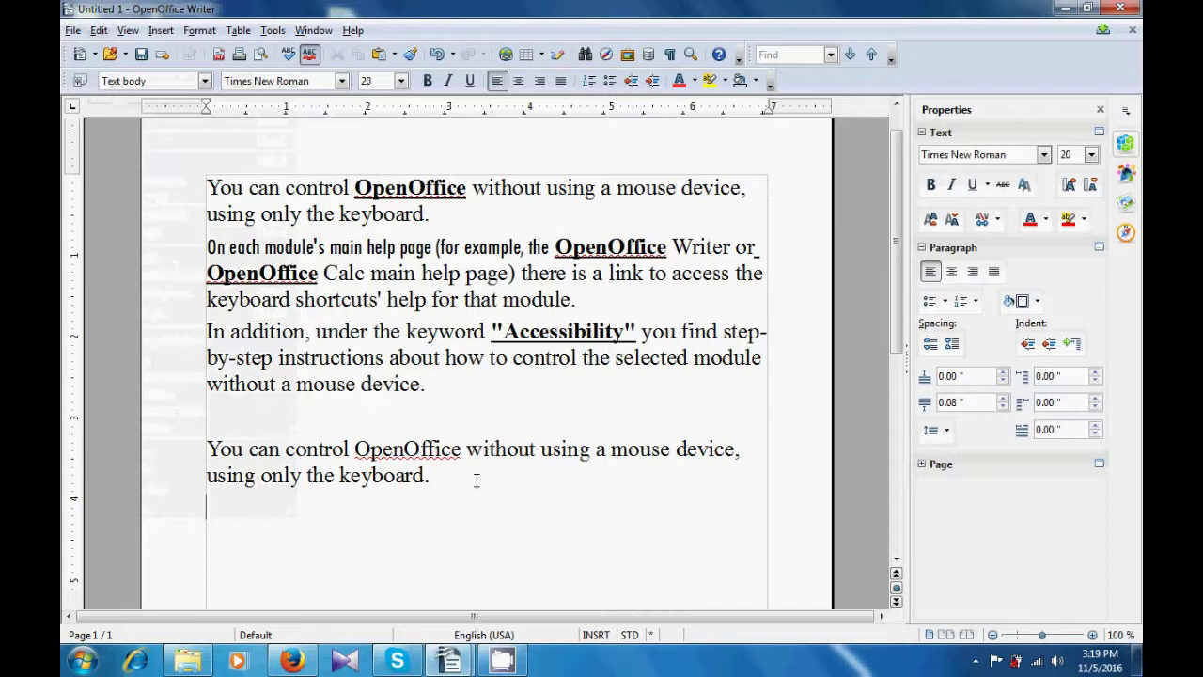
{"action": "key", "text": "Return"}
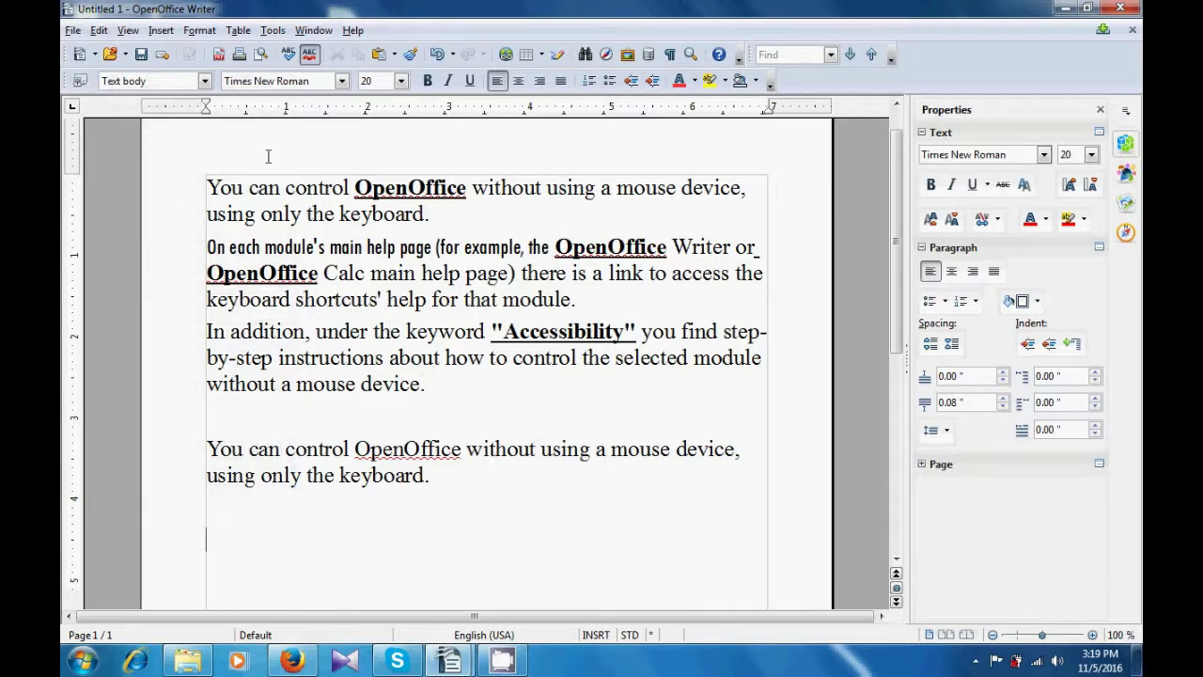
{"action": "left_click", "coordinate": [99, 31]}
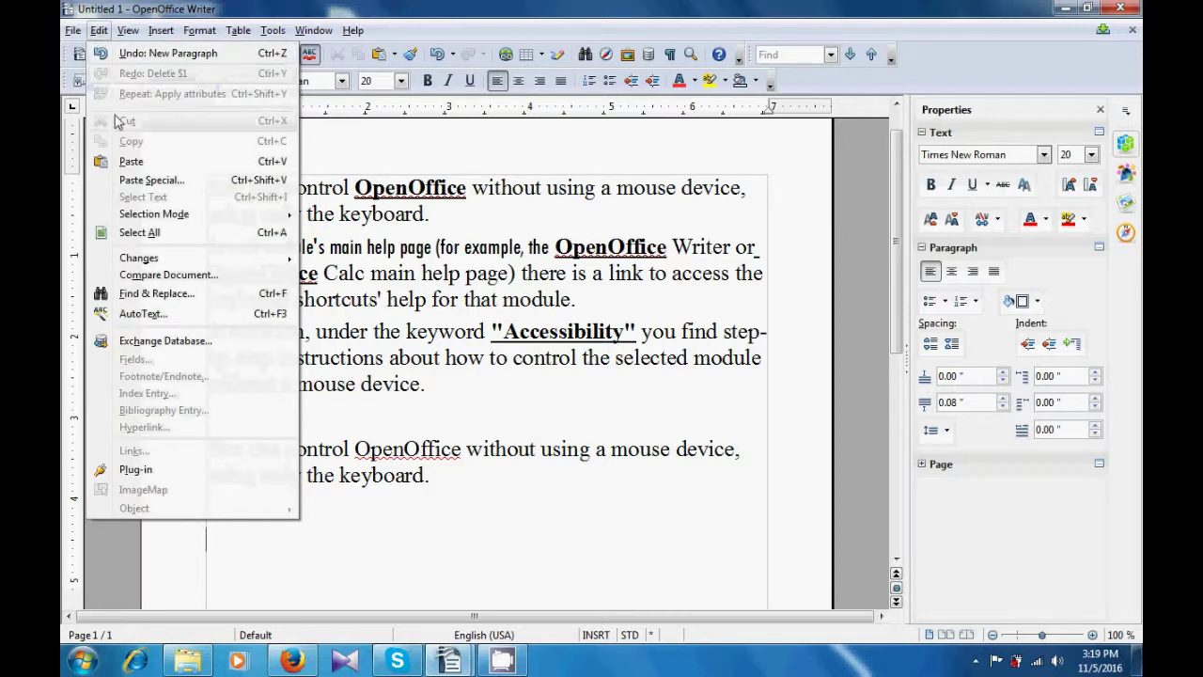
{"action": "left_click", "coordinate": [134, 183]}
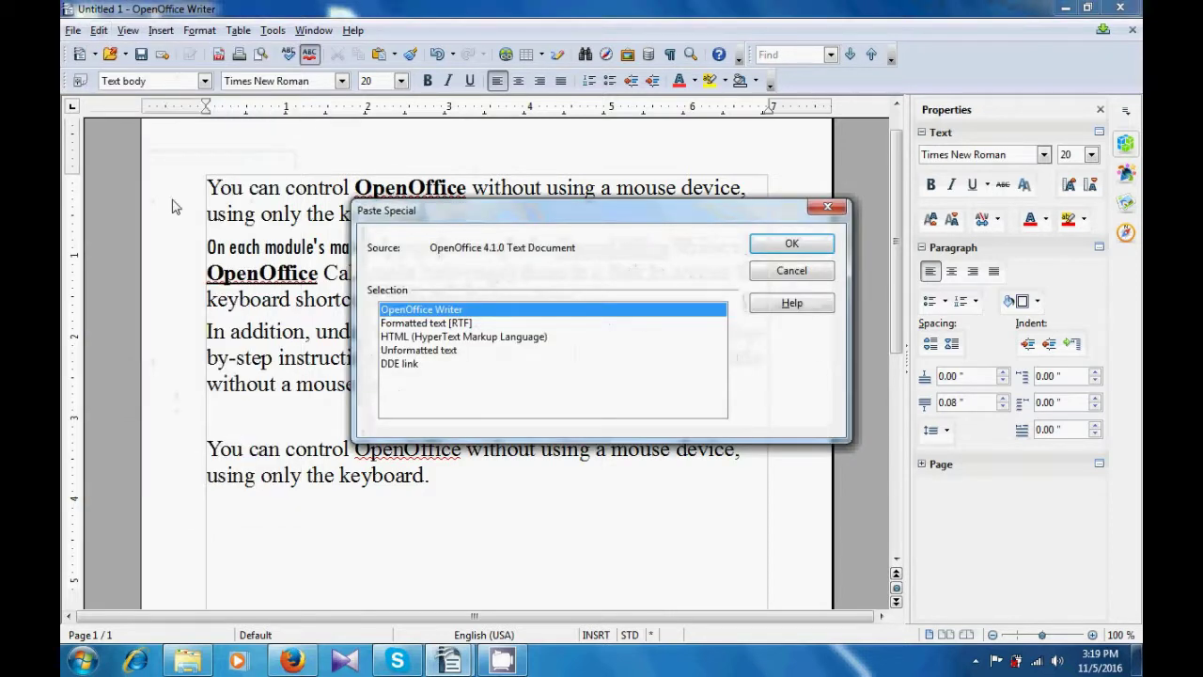
{"action": "left_click", "coordinate": [412, 325]}
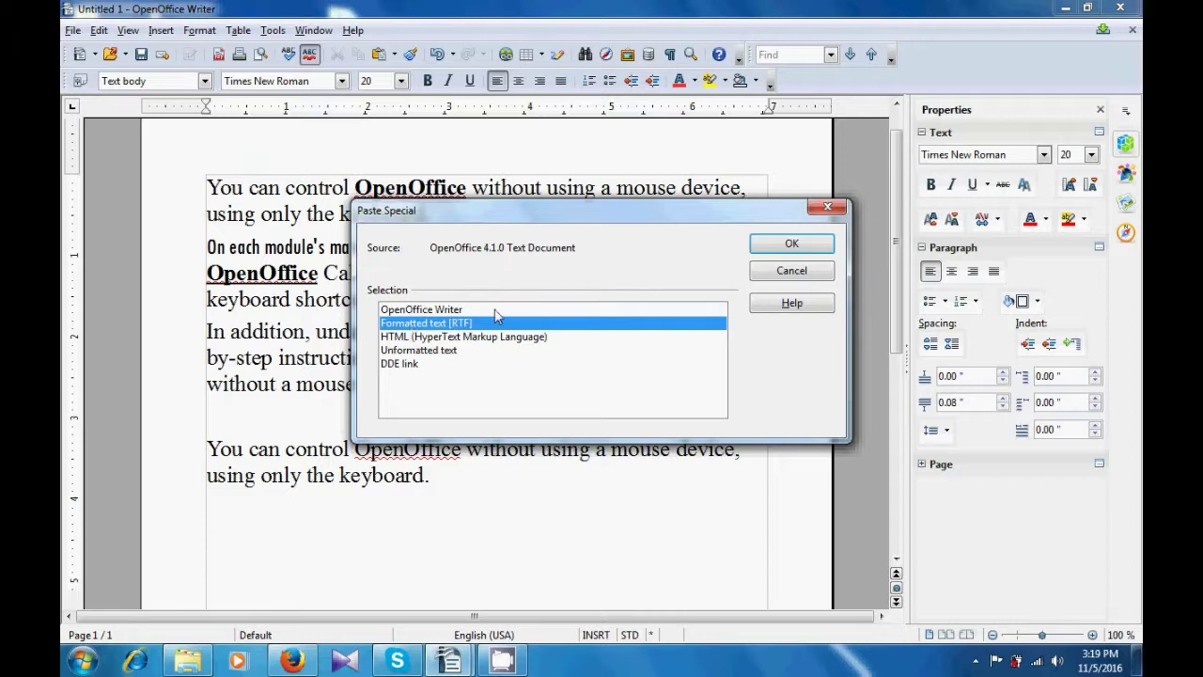
{"action": "left_click", "coordinate": [788, 245]}
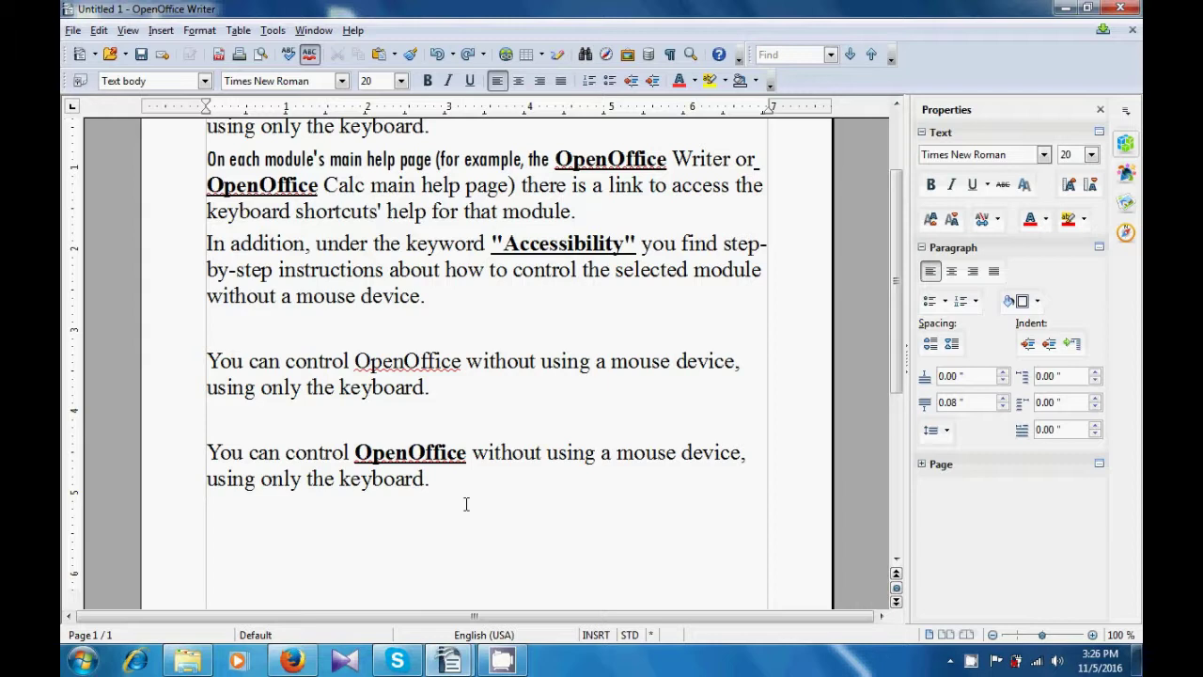
Create a new blank text document
{"action": "left_click", "coordinate": [72, 30]}
{"action": "mouse_move", "coordinate": [77, 55]}
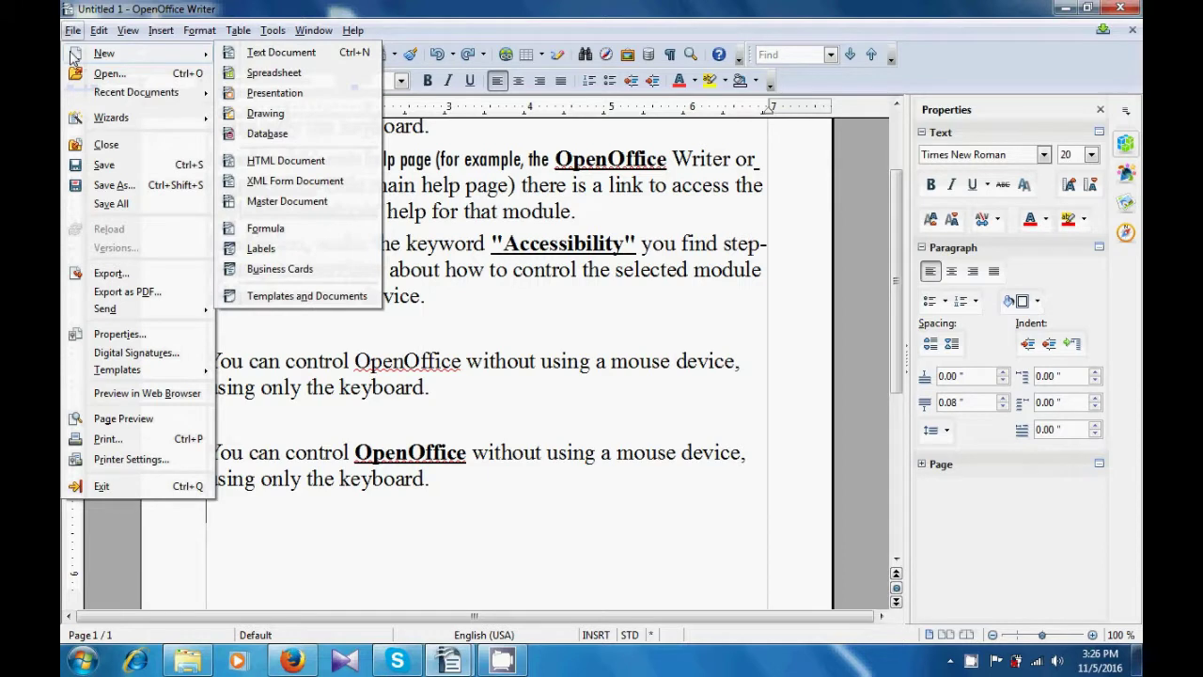
{"action": "left_click", "coordinate": [289, 54]}
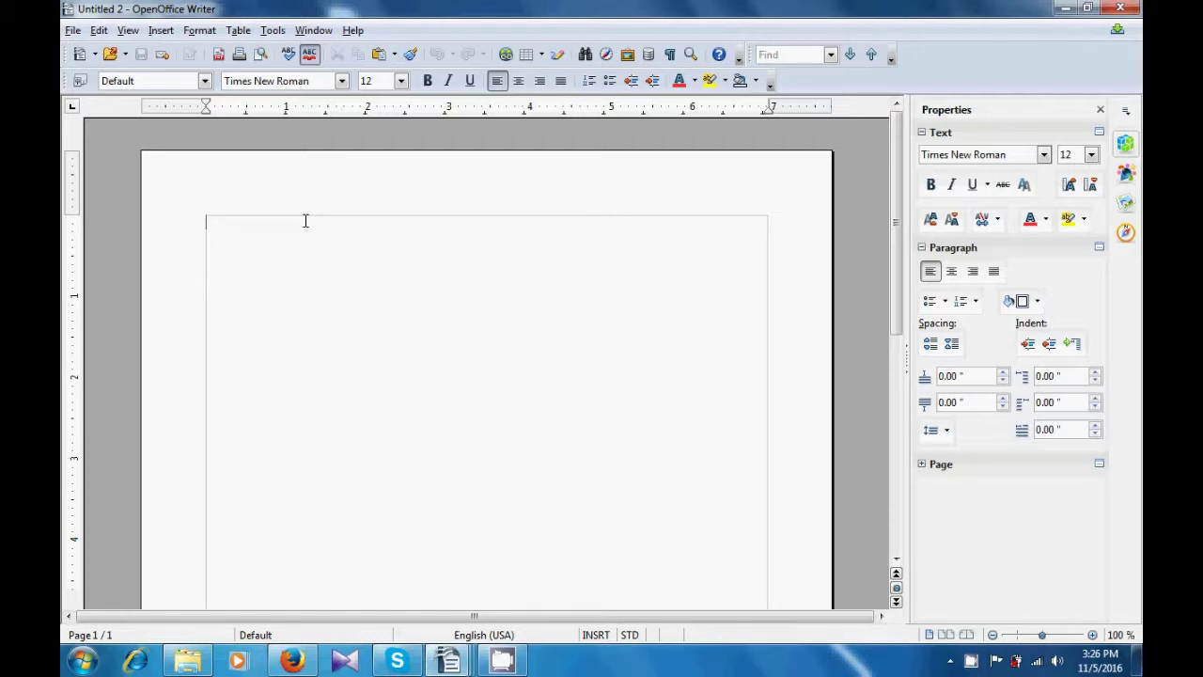
Write "Computer Shiksha is an 80G and 12A certified non profit NGO" as the start of the document's first sentence
{"action": "type", "text": "Com"}
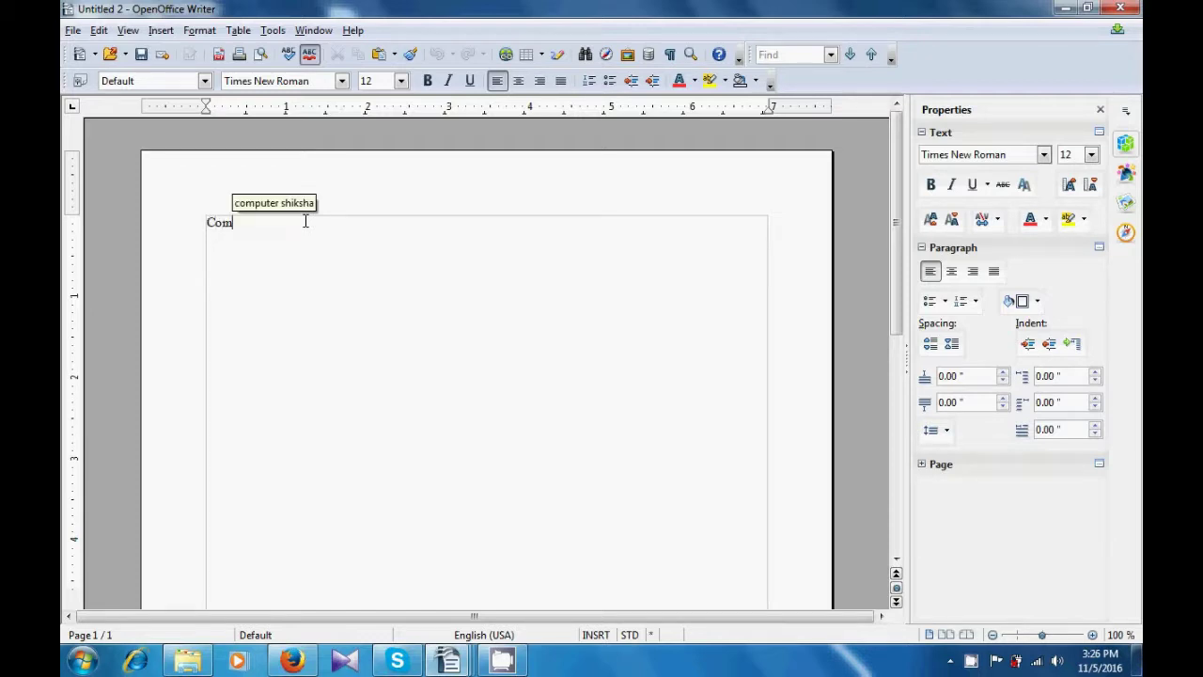
{"action": "type", "text": "puter "}
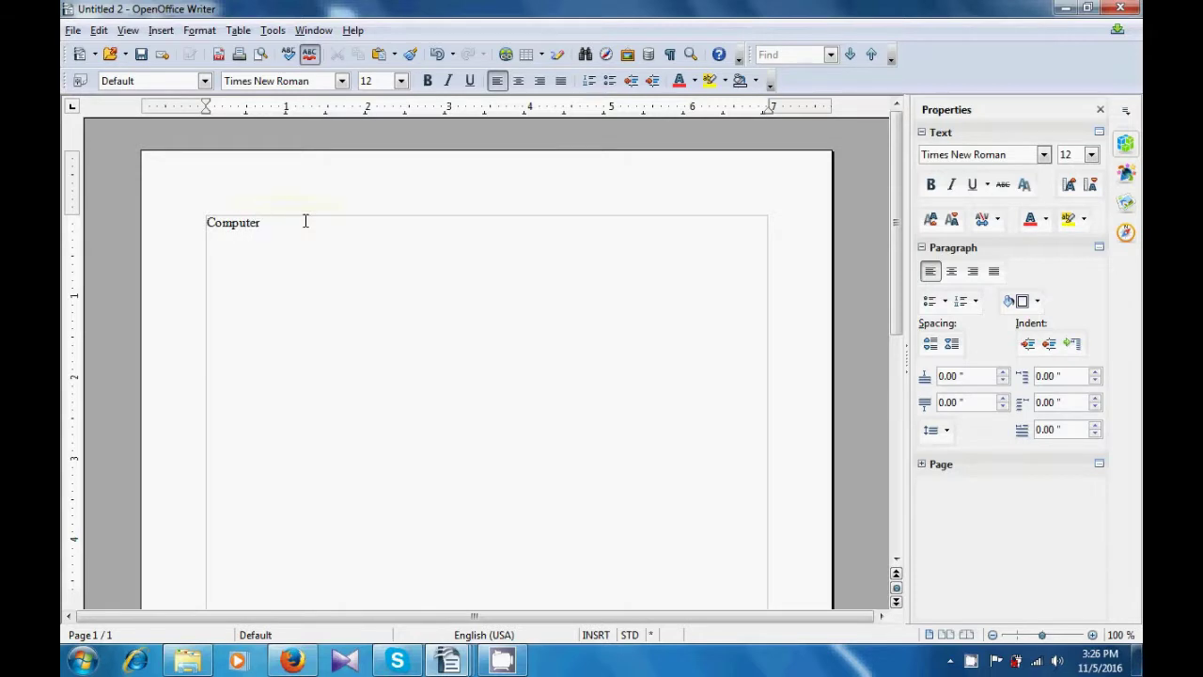
{"action": "type", "text": "Shiksha"}
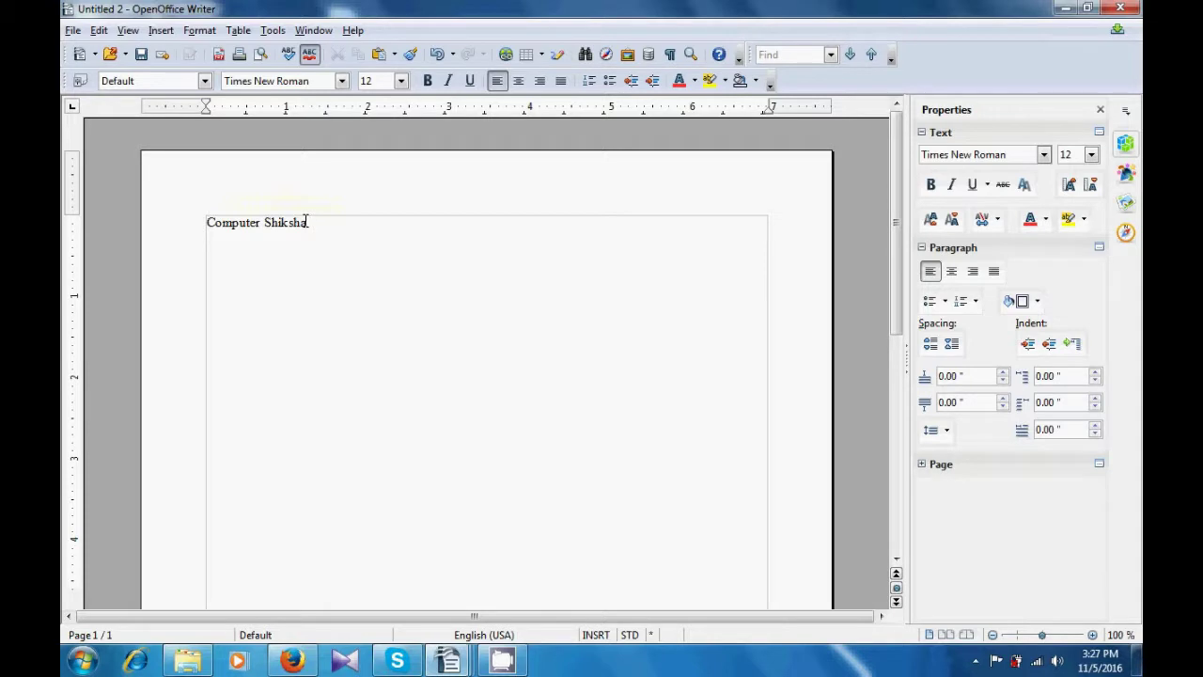
{"action": "type", "text": " is an 80G NGO"}
{"action": "type", "text": "and 12"}
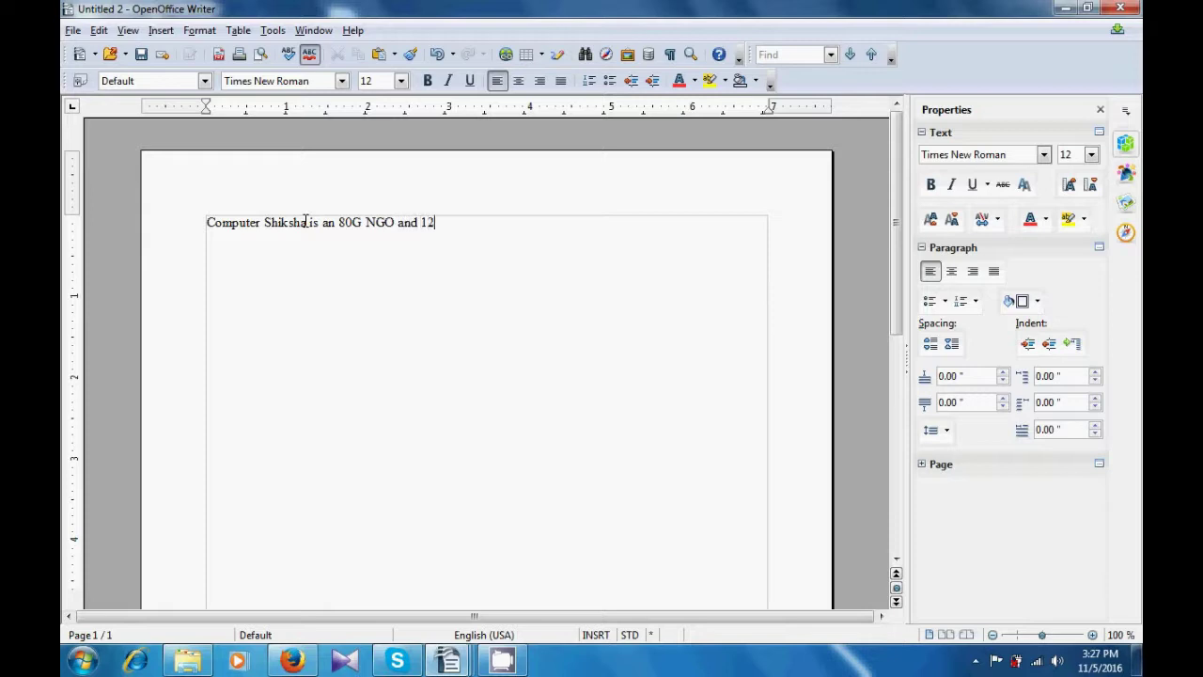
{"action": "type", "text": "A certi"}
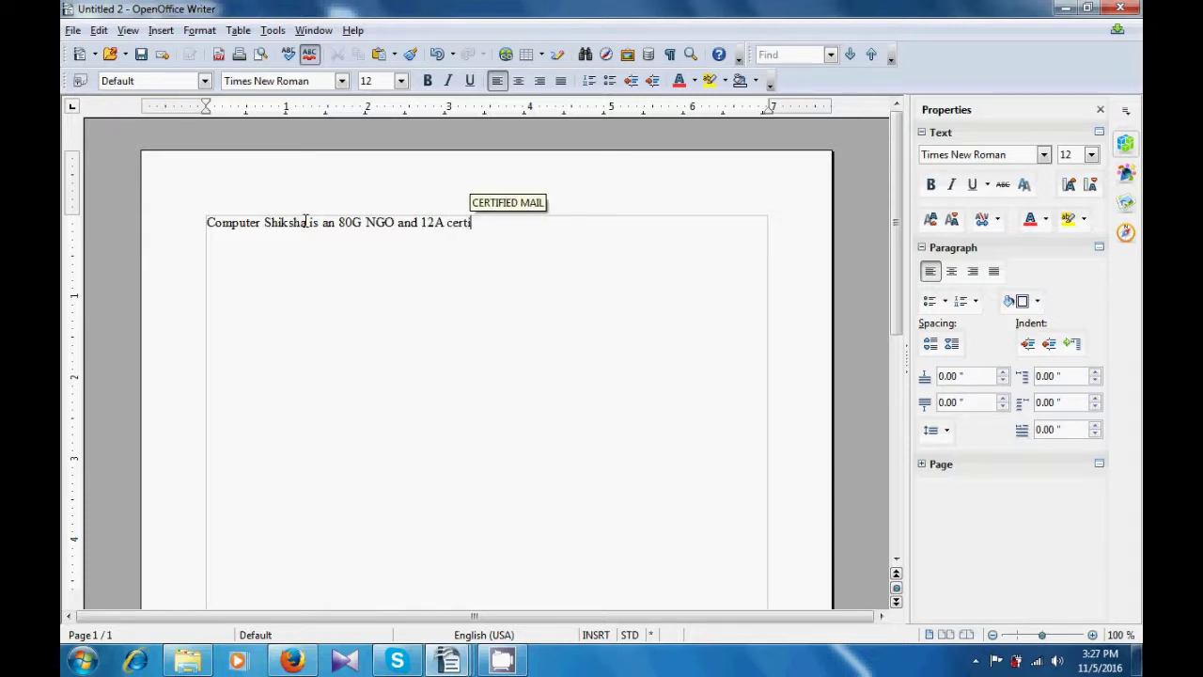
{"action": "type", "text": "fied"}
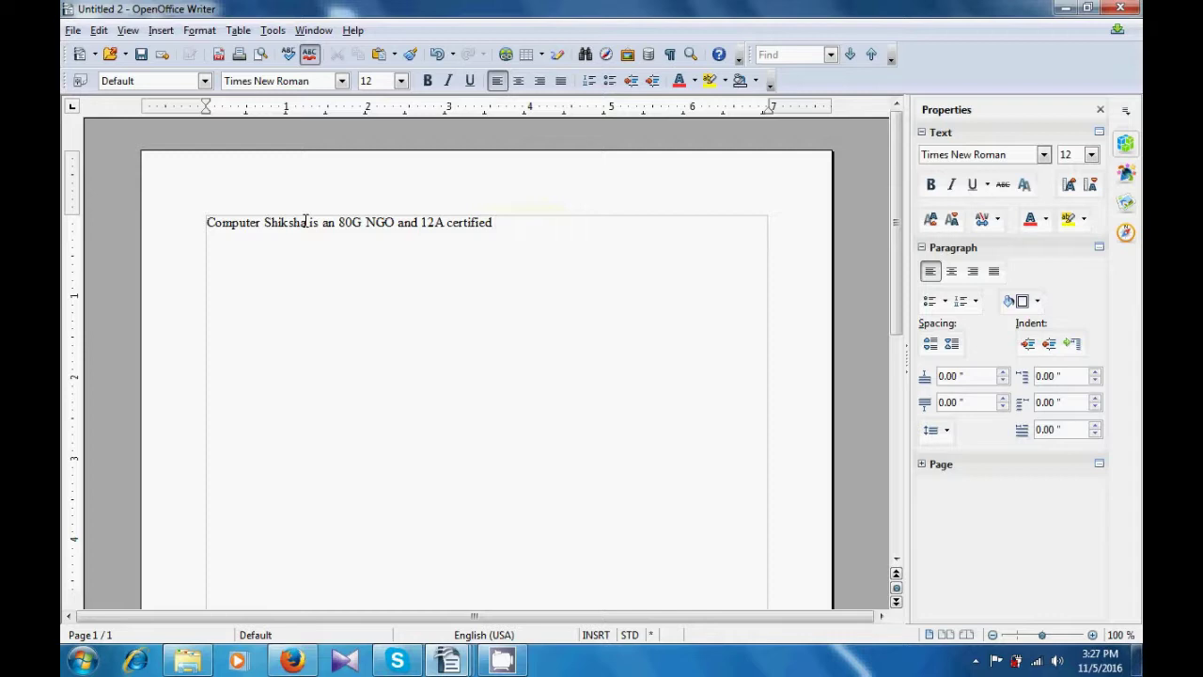
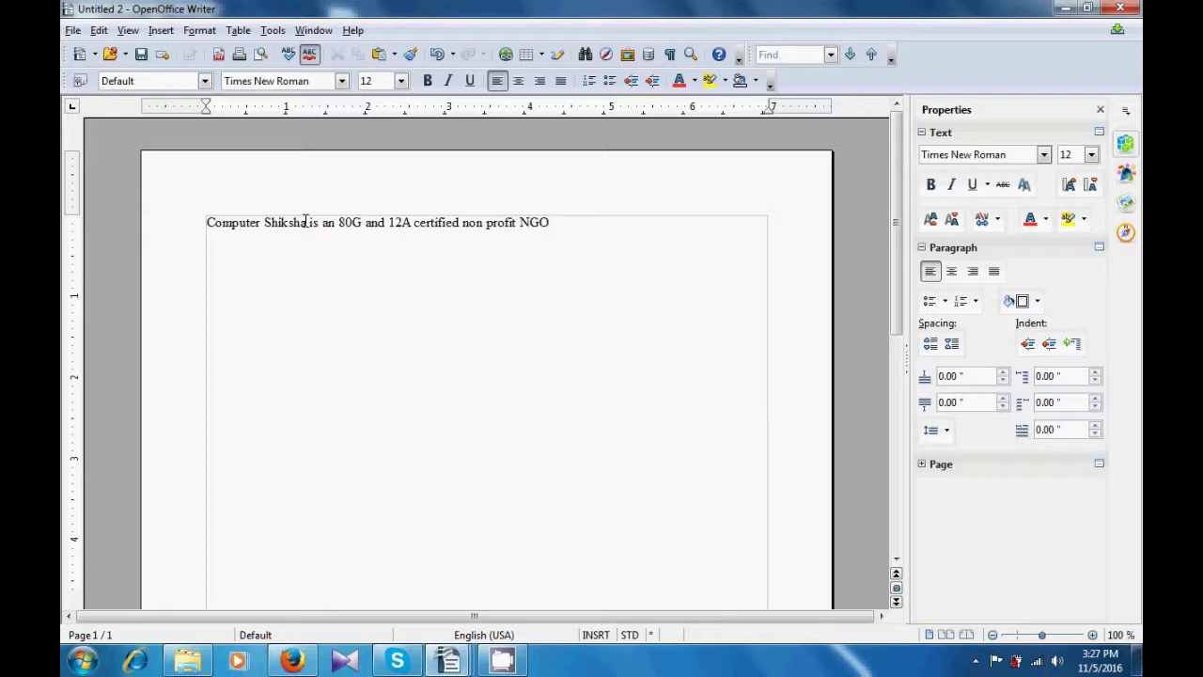
Continue the sentence after "NGO" with "registered in gurgaon working"
{"action": "type", "text": "regi"}
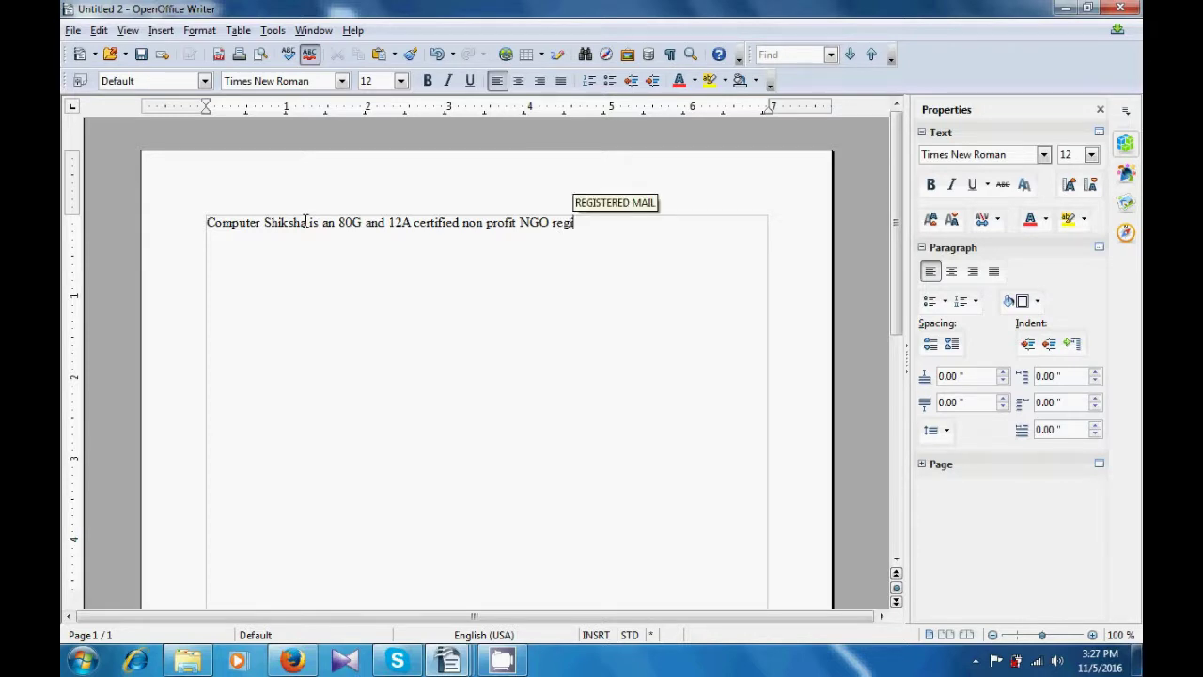
{"action": "type", "text": "stered in gurgaon"}
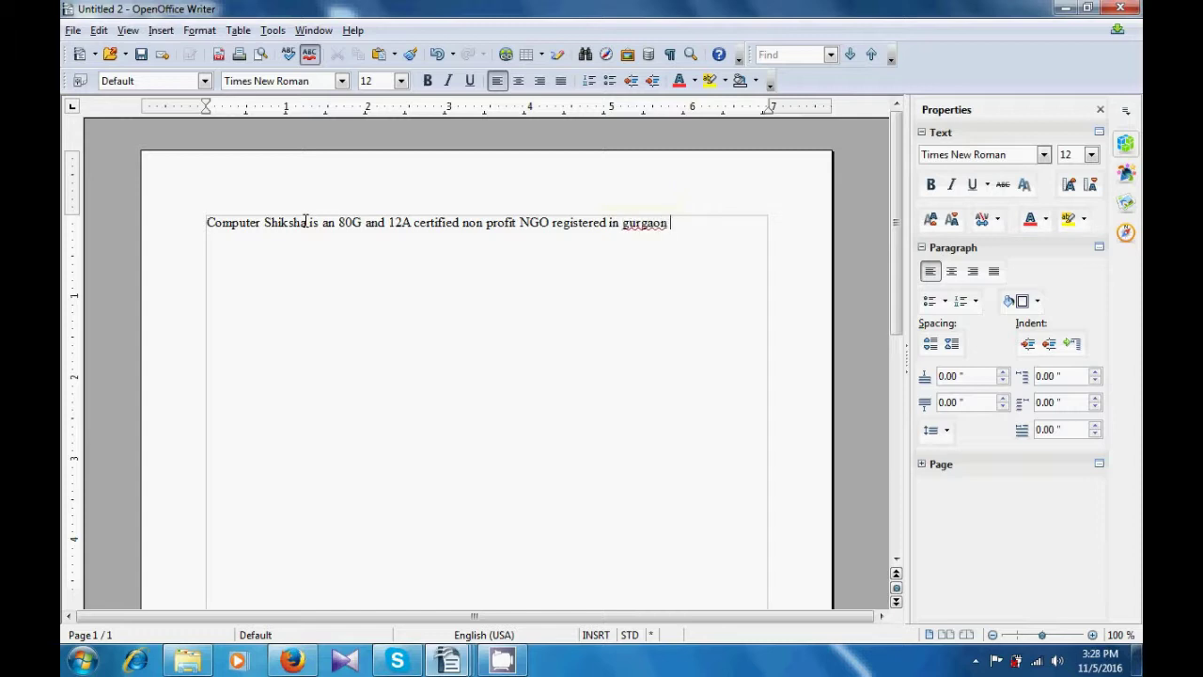
{"action": "type", "text": " workin"}
{"action": "type", "text": "g "}
{"action": "type", "text": "with"}
{"action": "key", "text": "BackSpace"}
{"action": "key", "text": "BackSpace"}
{"action": "key", "text": "BackSpace"}
{"action": "key", "text": "BackSpace"}
{"action": "key", "text": "BackSpace"}
Finish the sentence with "towards computer literacy among the underprivileged.", accepting the suggested word completion
{"action": "type", "text": "tow"}
{"action": "type", "text": "ards "}
{"action": "type", "text": "comp"}
{"action": "type", "text": "u"}
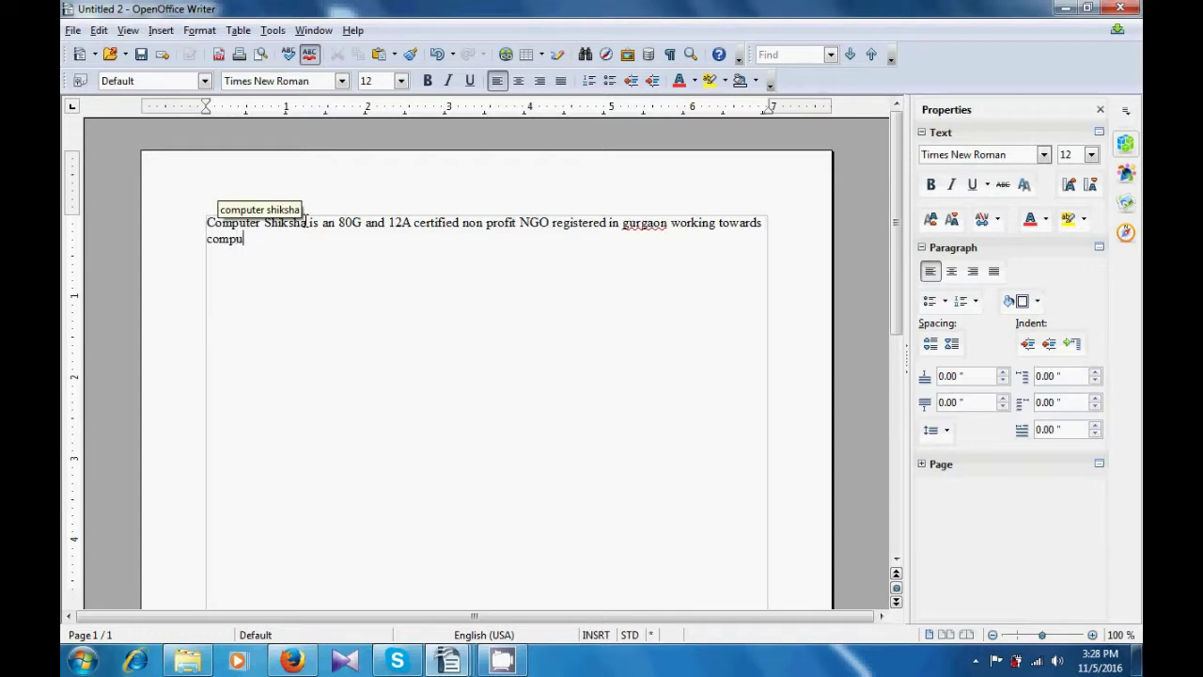
{"action": "type", "text": "ter lite"}
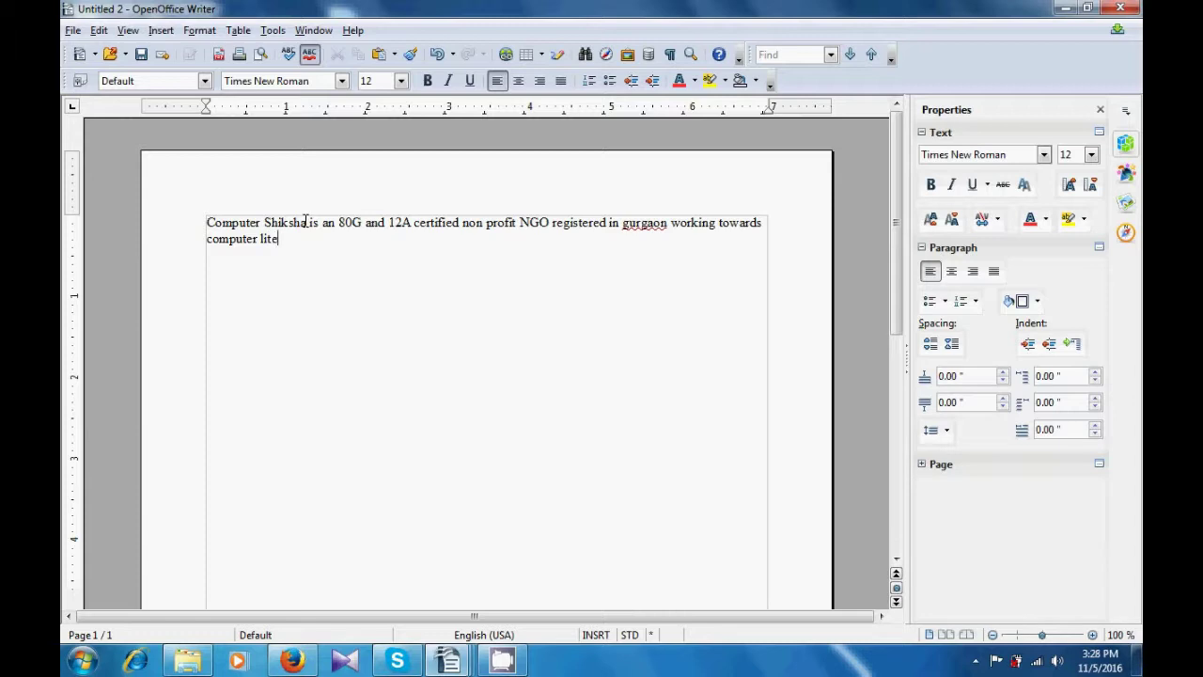
{"action": "type", "text": "racy among the under"}
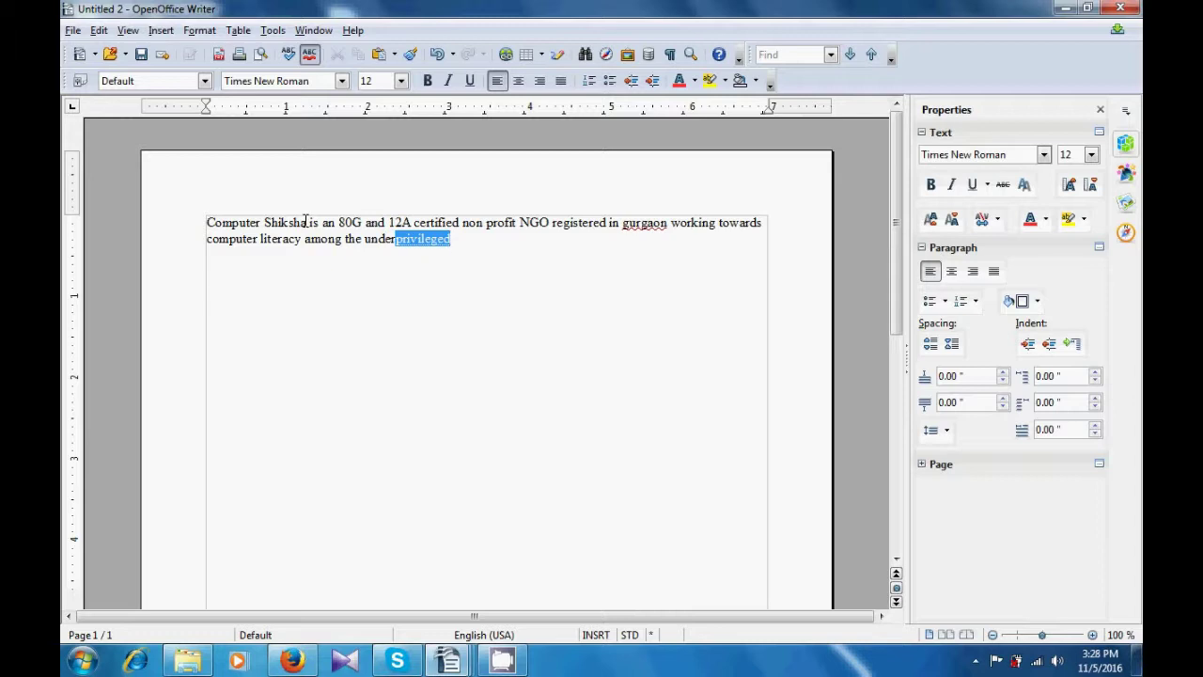
{"action": "key", "text": "Return"}
{"action": "type", "text": "."}
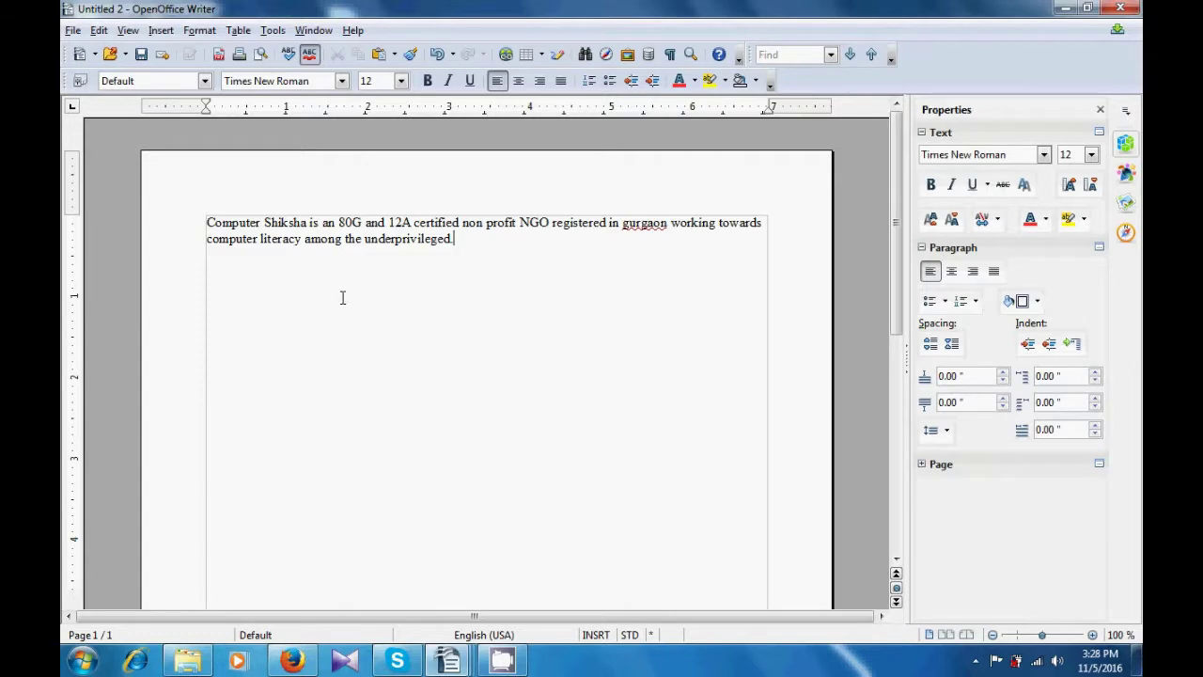
Start an AutoText entry named "abc" from the whole Computer Shiksha sentence
{"action": "left_click_drag", "start_coordinate": [207, 226], "coordinate": [467, 240]}
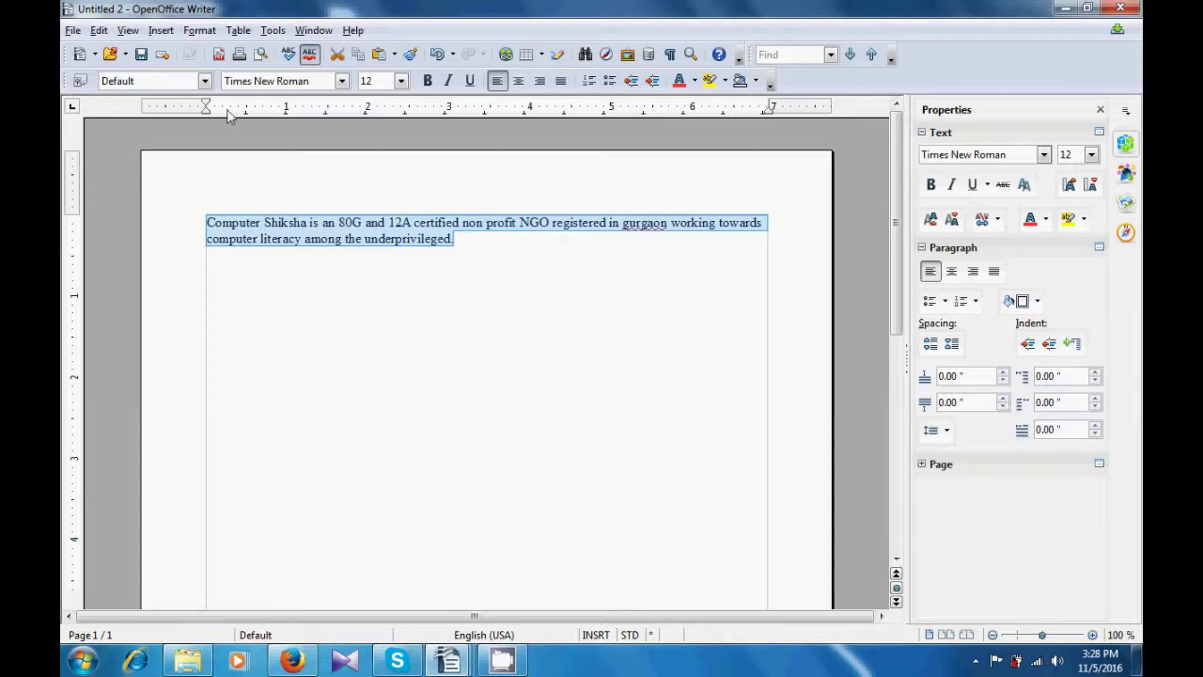
{"action": "left_click", "coordinate": [100, 31]}
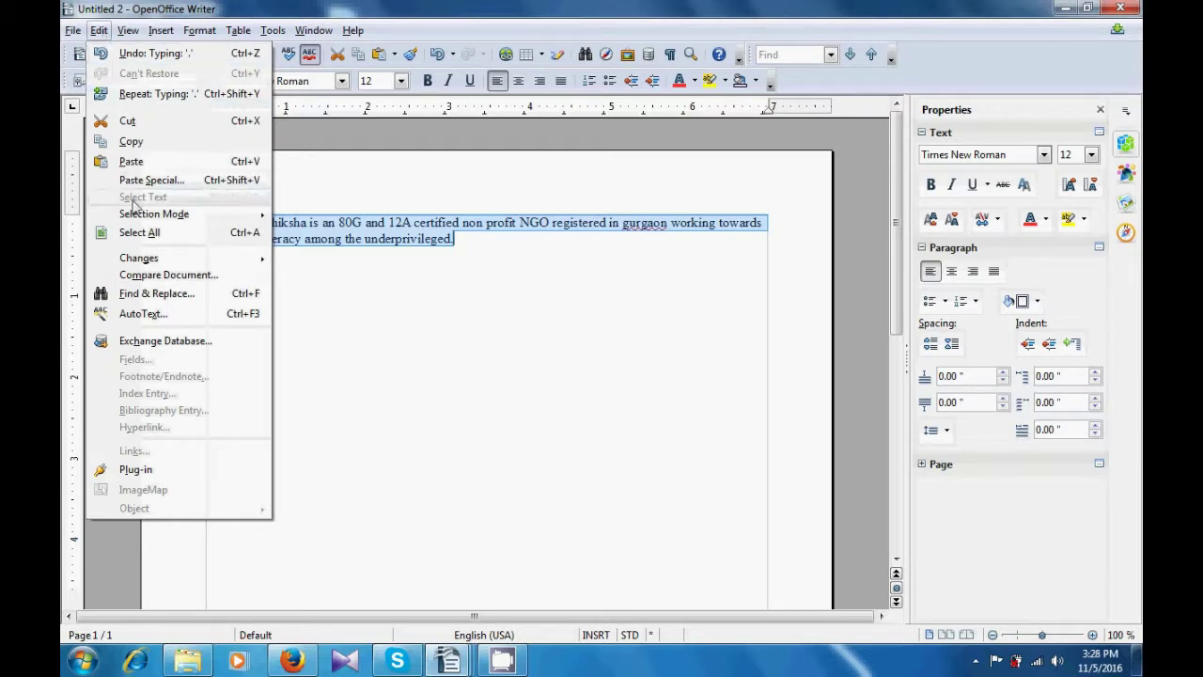
{"action": "left_click", "coordinate": [150, 314]}
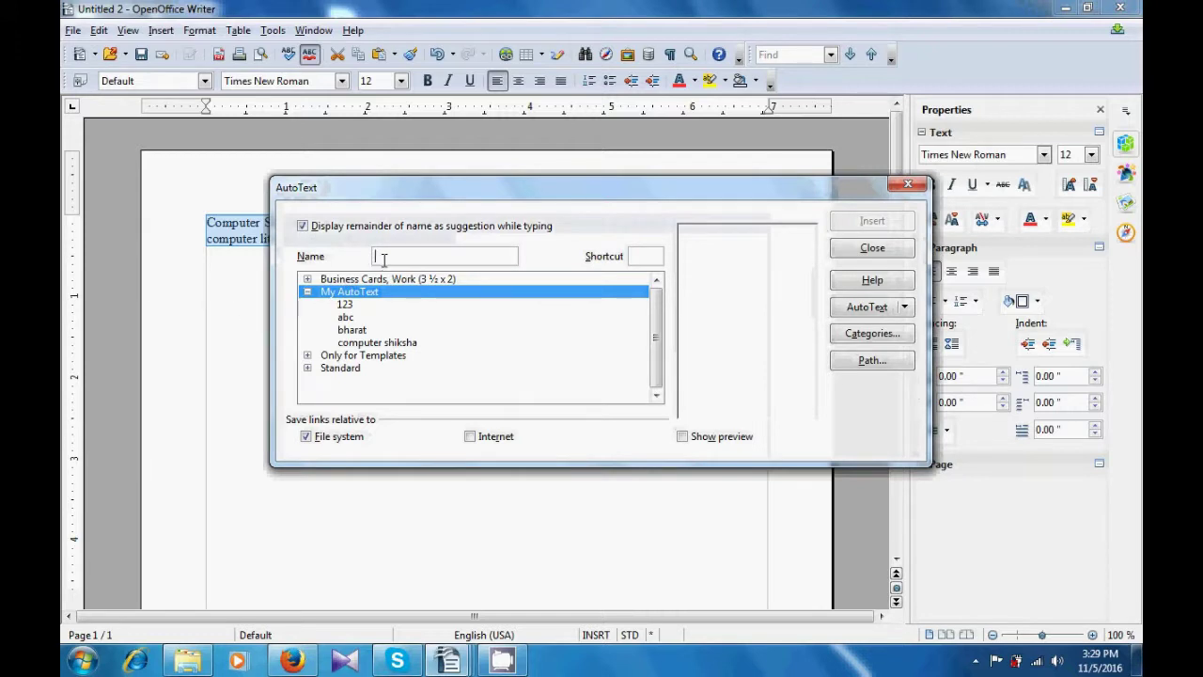
{"action": "type", "text": "ac"}
{"action": "key", "text": "BackSpace"}
{"action": "type", "text": "bc"}
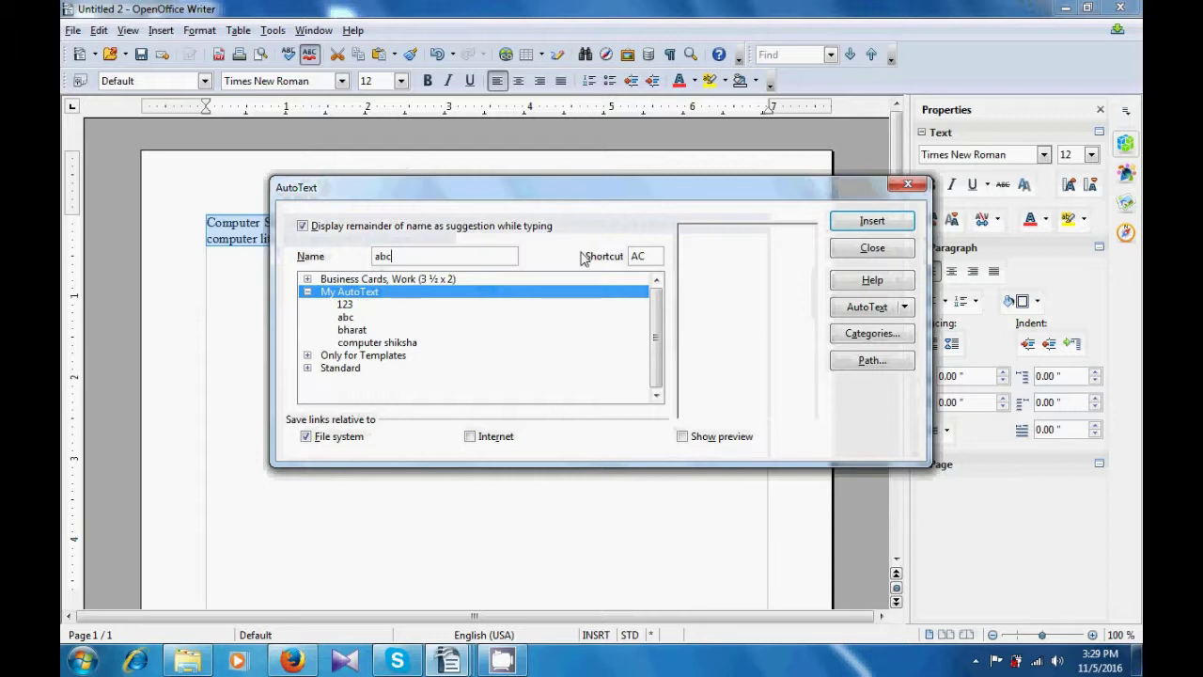
{"action": "left_click", "coordinate": [636, 256]}
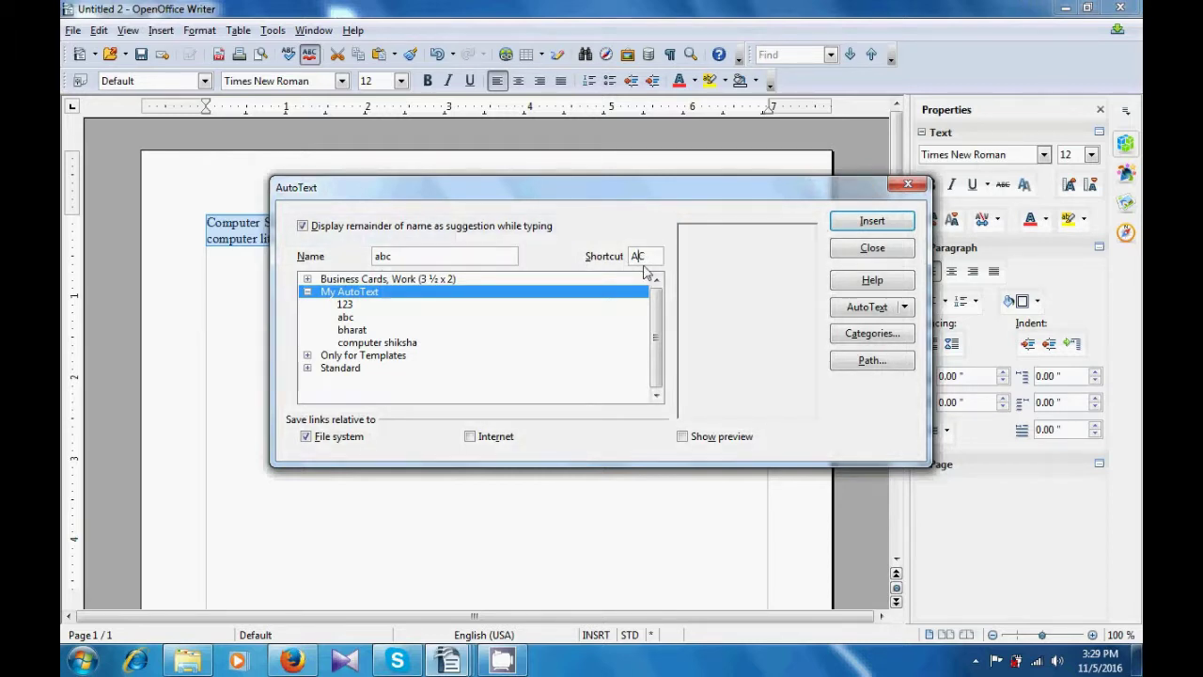
{"action": "left_click", "coordinate": [907, 312]}
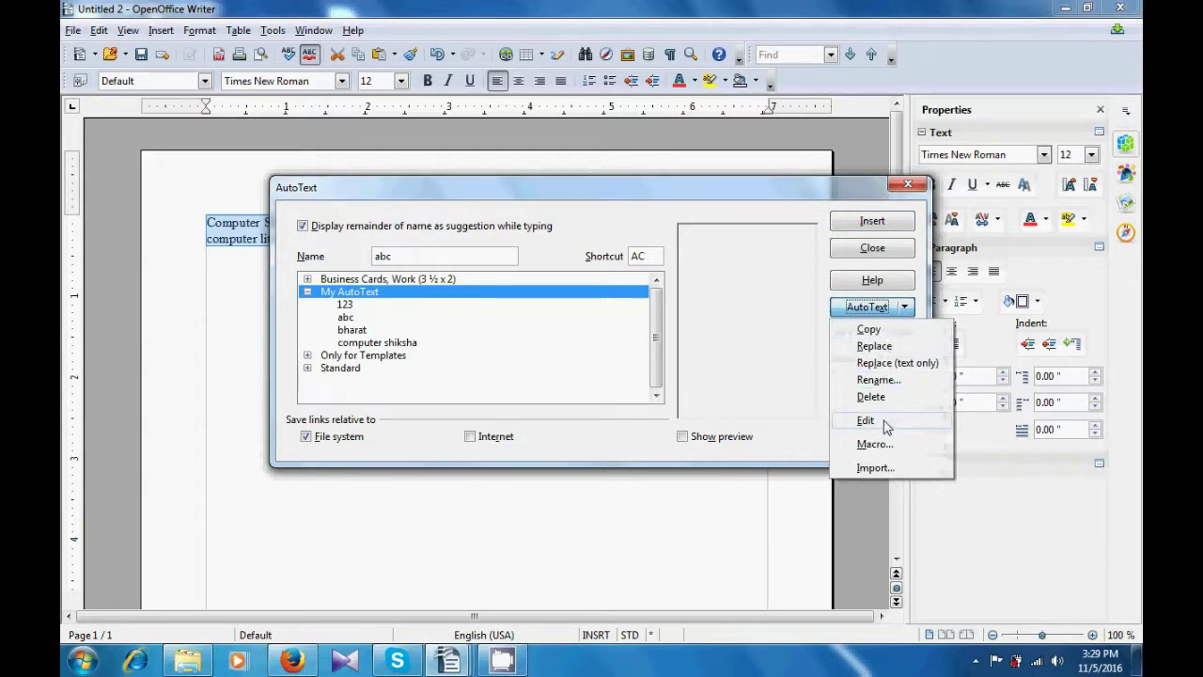
Change the entry name to "abcd" with shortcut "ad" and save it as a new AutoText under My AutoText
{"action": "left_click", "coordinate": [449, 262]}
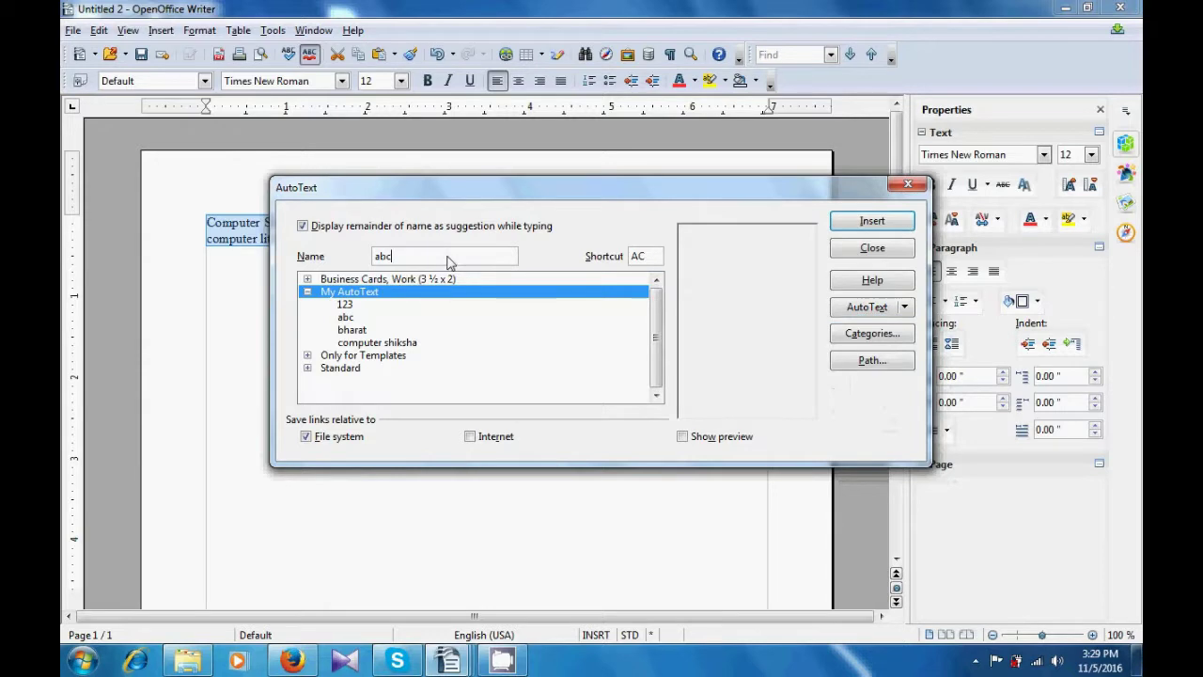
{"action": "type", "text": "d"}
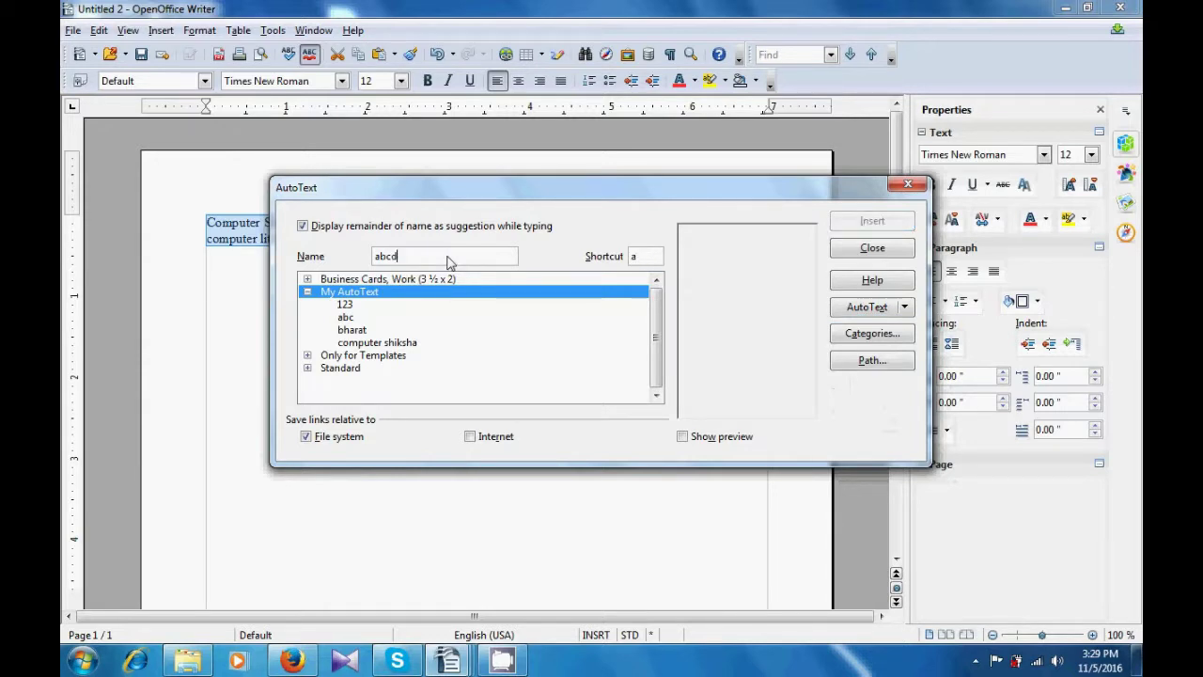
{"action": "left_click", "coordinate": [645, 256]}
{"action": "type", "text": "d"}
{"action": "left_click", "coordinate": [643, 259]}
{"action": "left_click", "coordinate": [904, 309]}
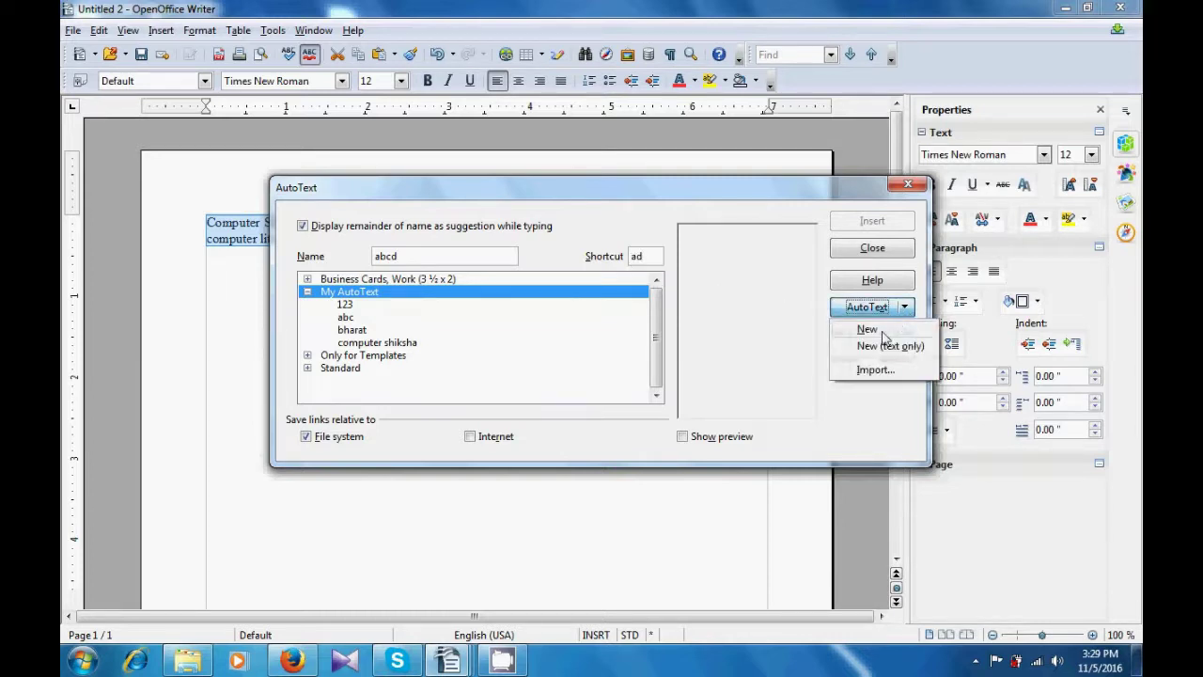
{"action": "left_click", "coordinate": [897, 325]}
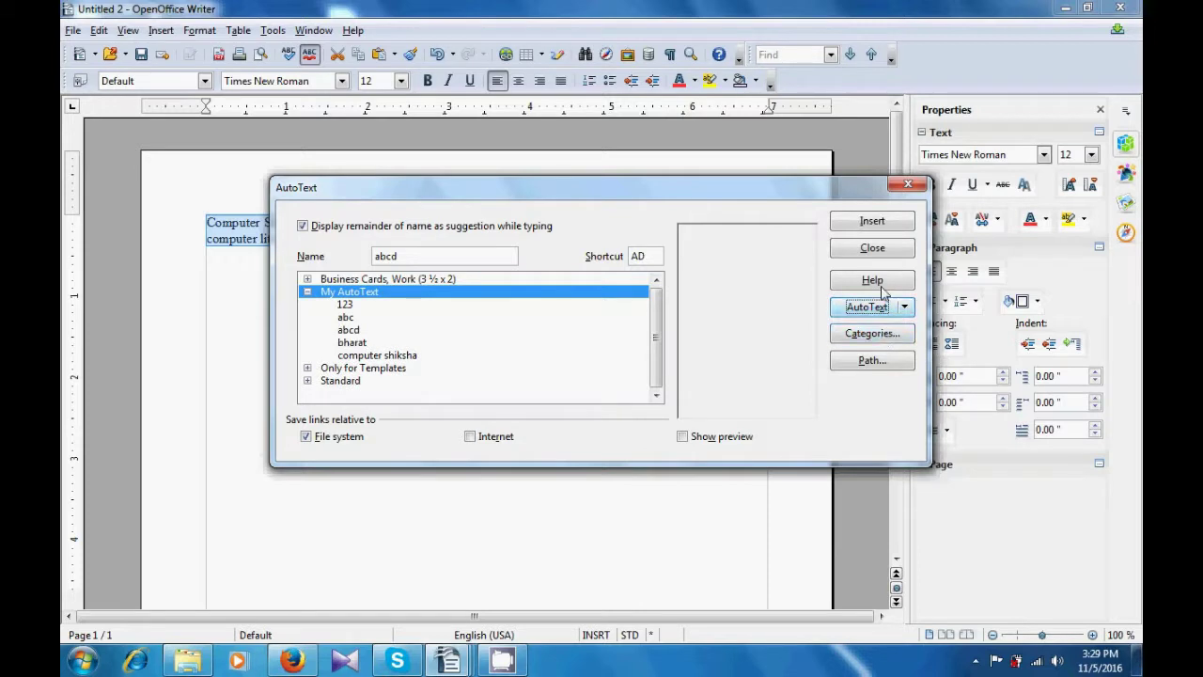
Insert the saved "abcd" AutoText into the document, and insert it once more below by expanding its shortcut "ad"
{"action": "left_click", "coordinate": [872, 225]}
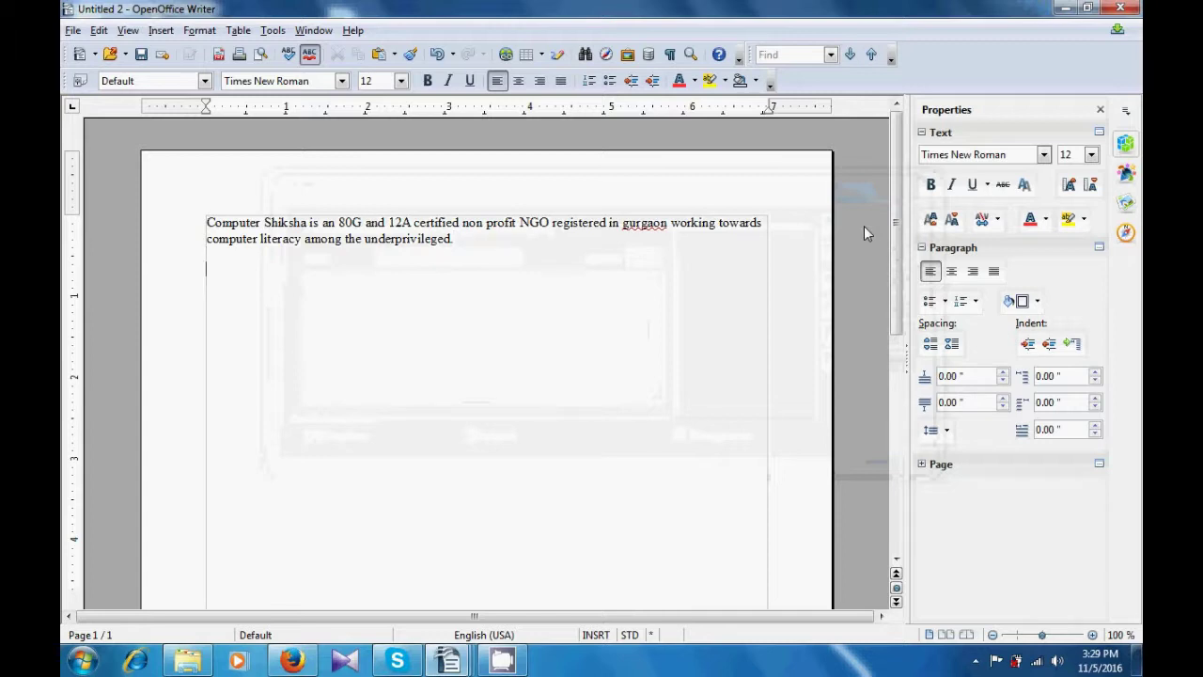
{"action": "type", "text": "ad"}
{"action": "key", "text": "F3"}
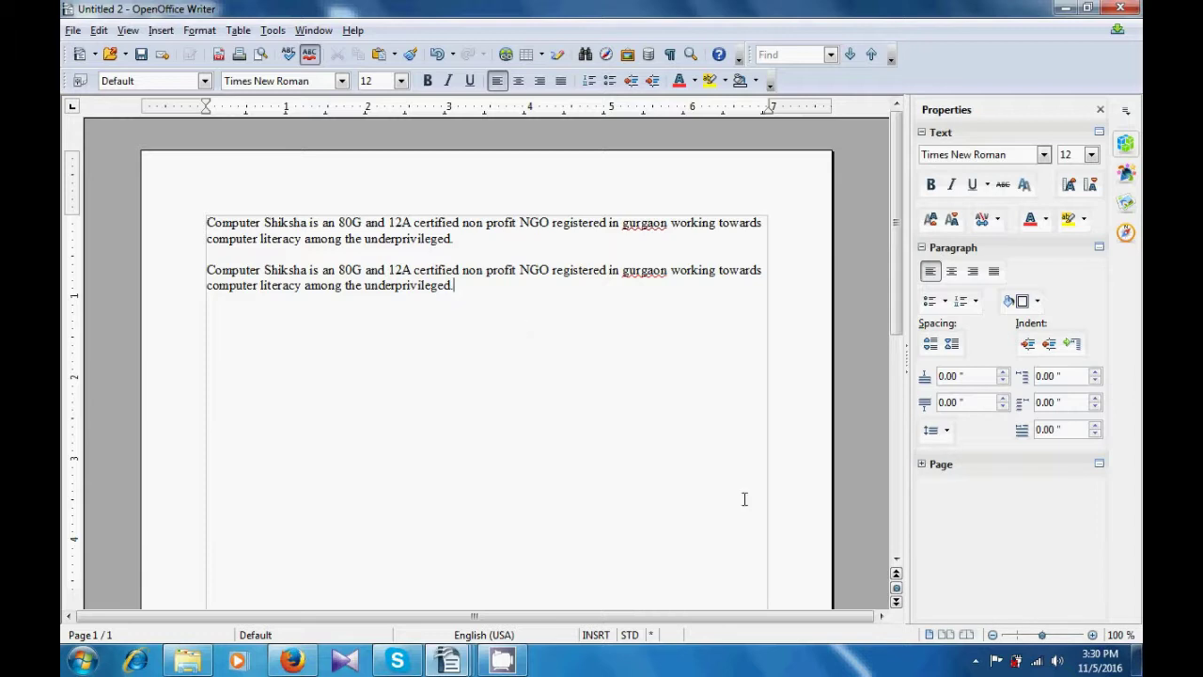
{"action": "left_click", "coordinate": [975, 661]}
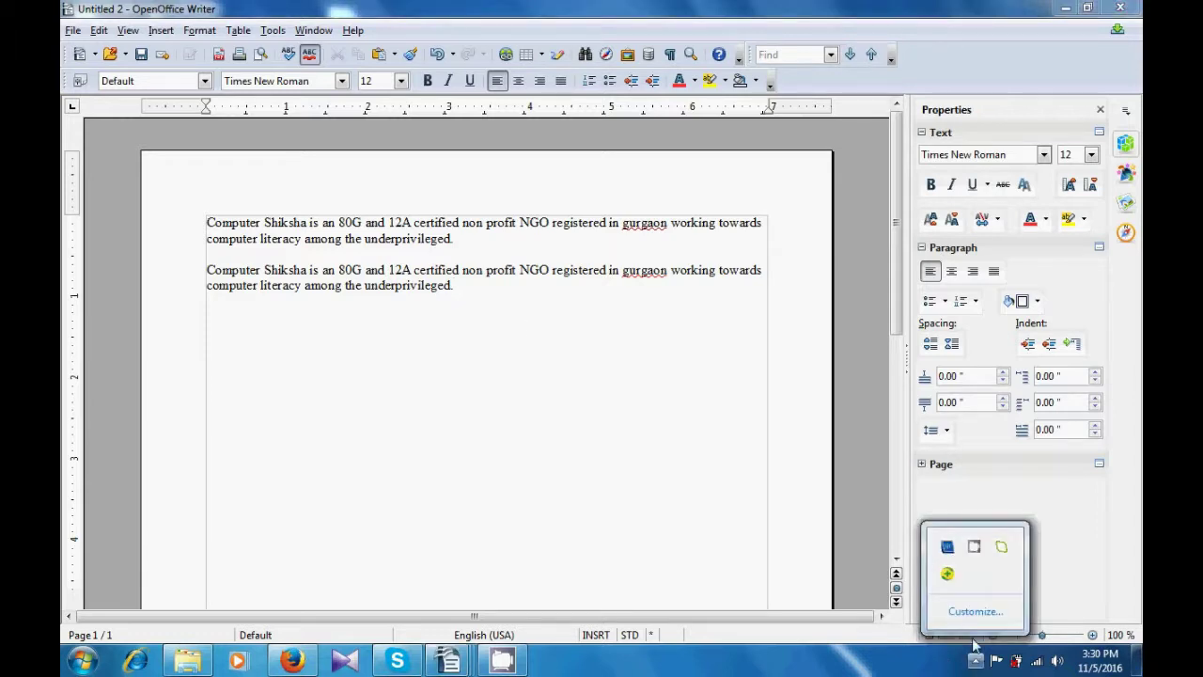
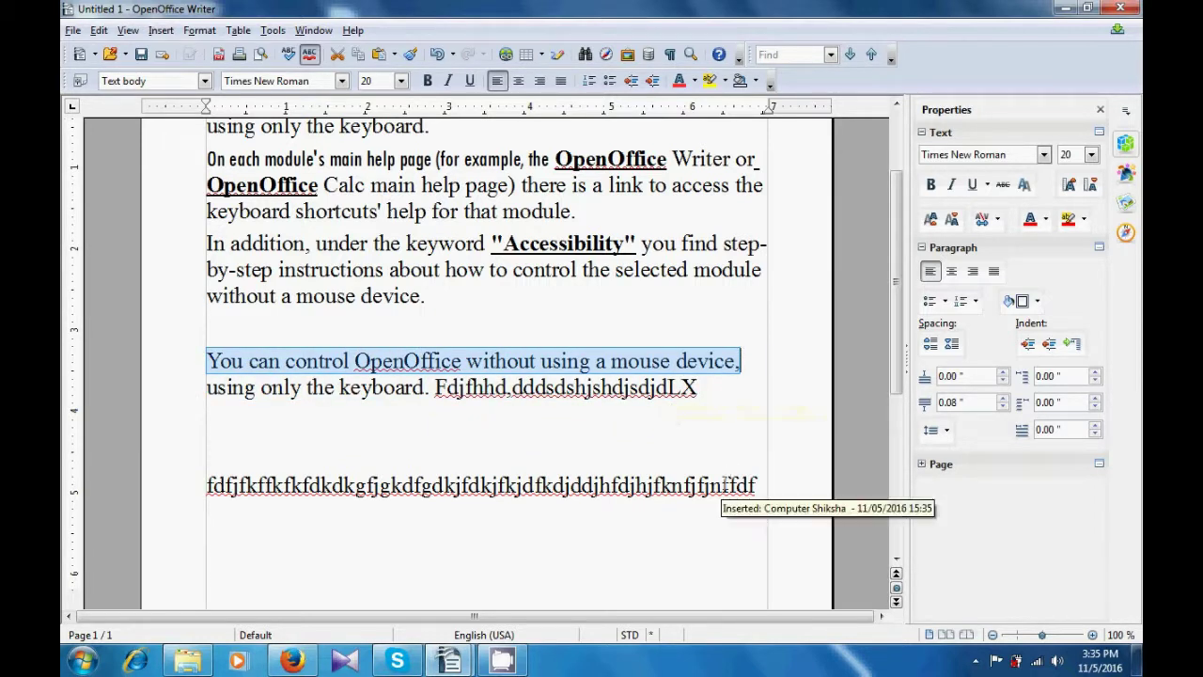
Delete the selected line "You can control OpenOffice without using a mouse device," and show the recorded changes
{"action": "key", "text": "Delete"}
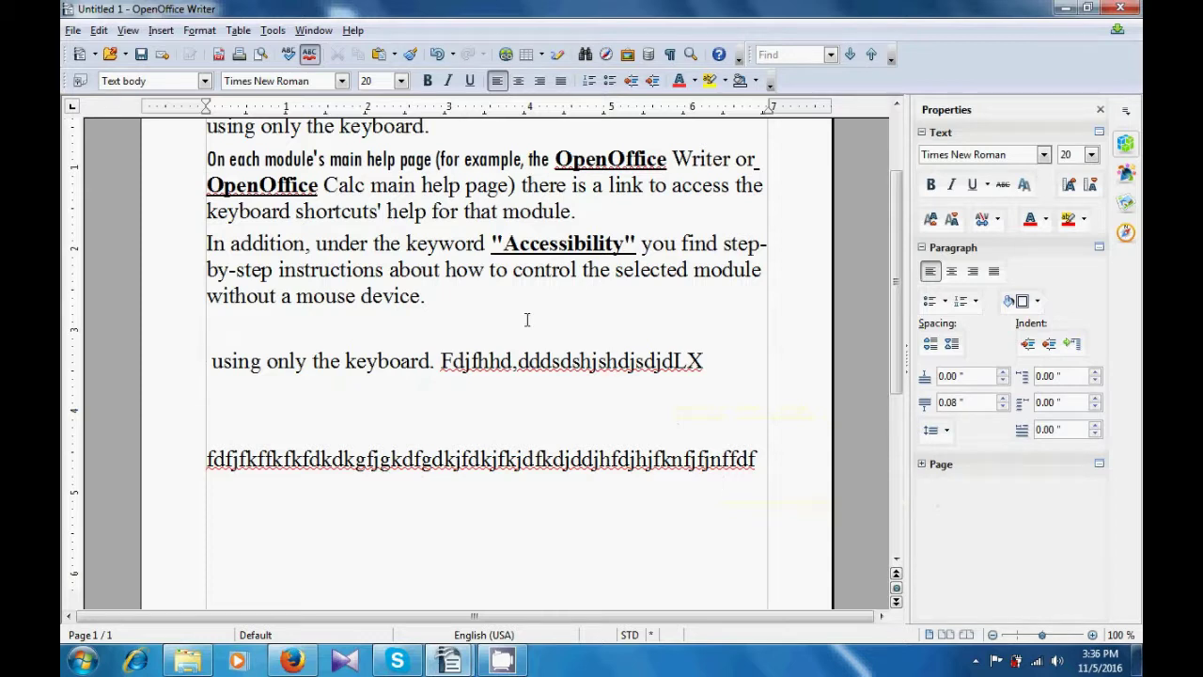
{"action": "left_click", "coordinate": [99, 30]}
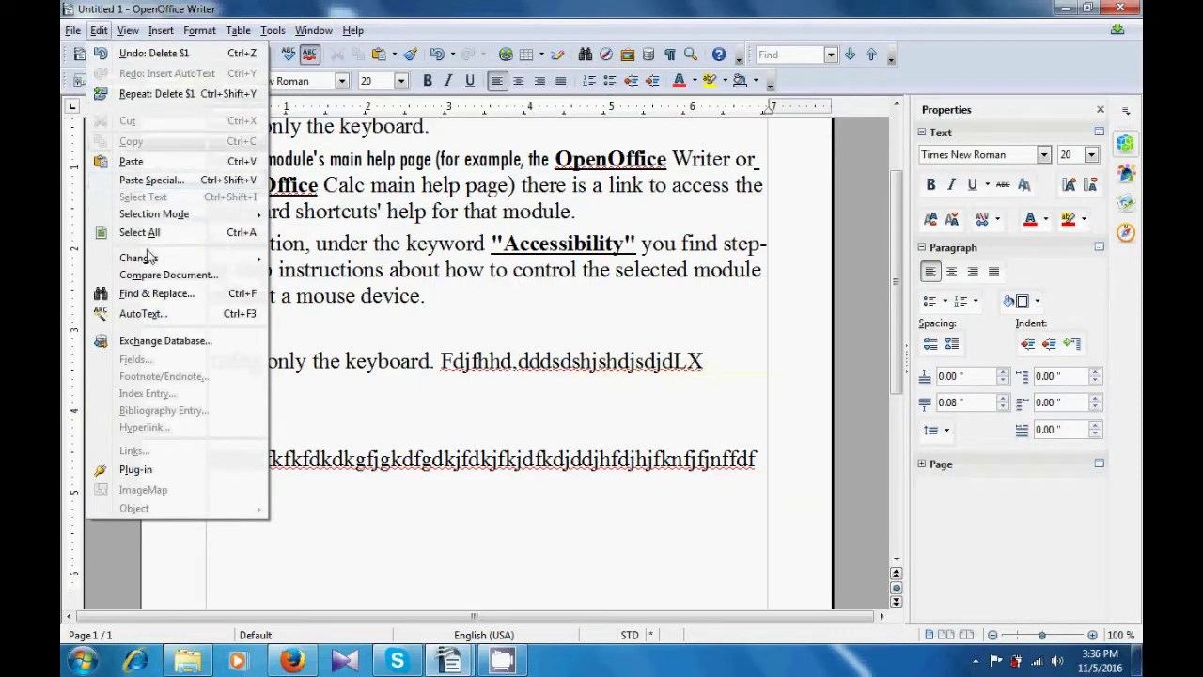
{"action": "mouse_move", "coordinate": [149, 259]}
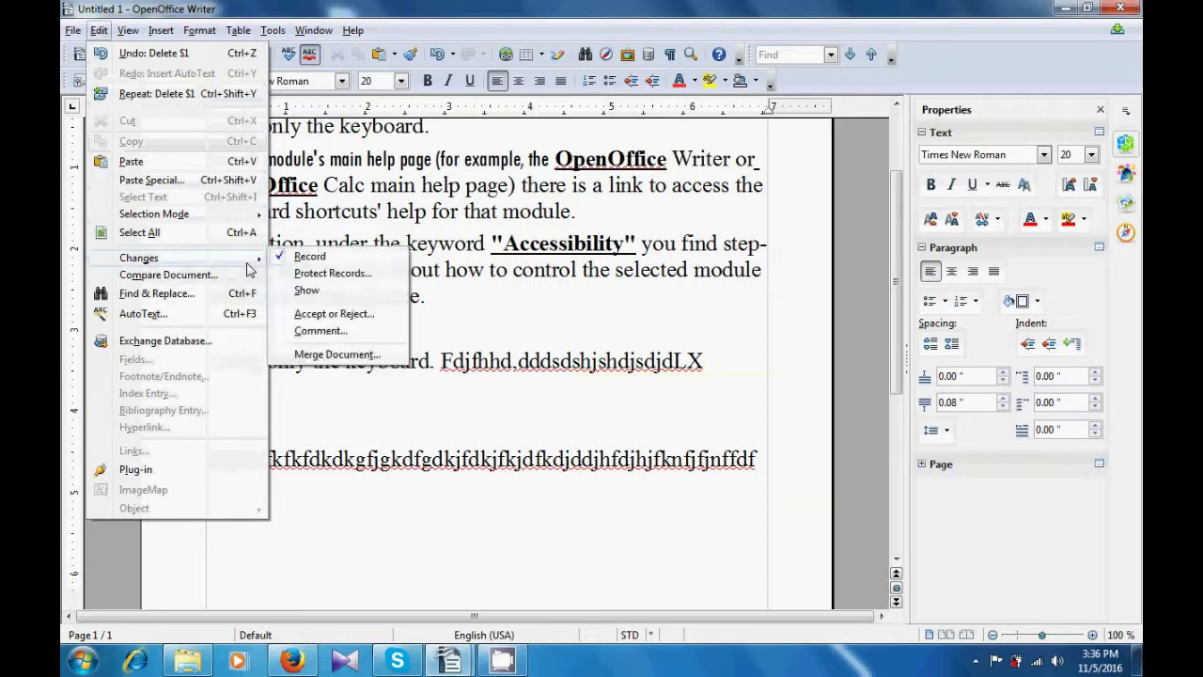
{"action": "left_click", "coordinate": [307, 293]}
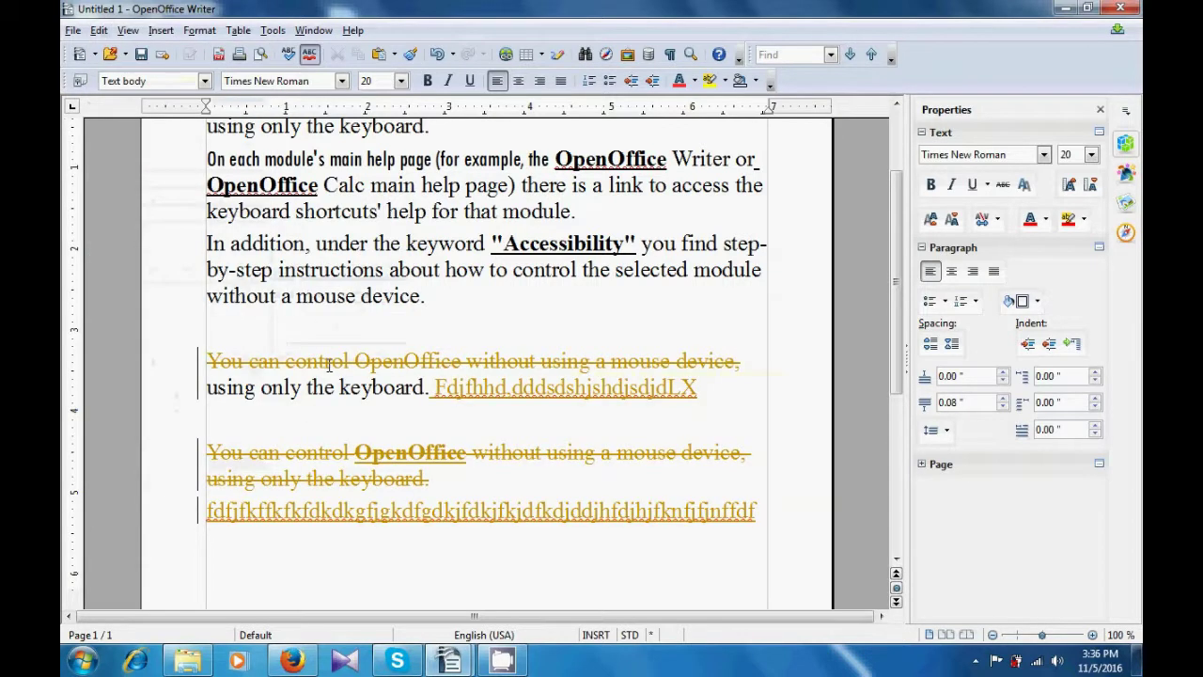
{"action": "left_click", "coordinate": [331, 393]}
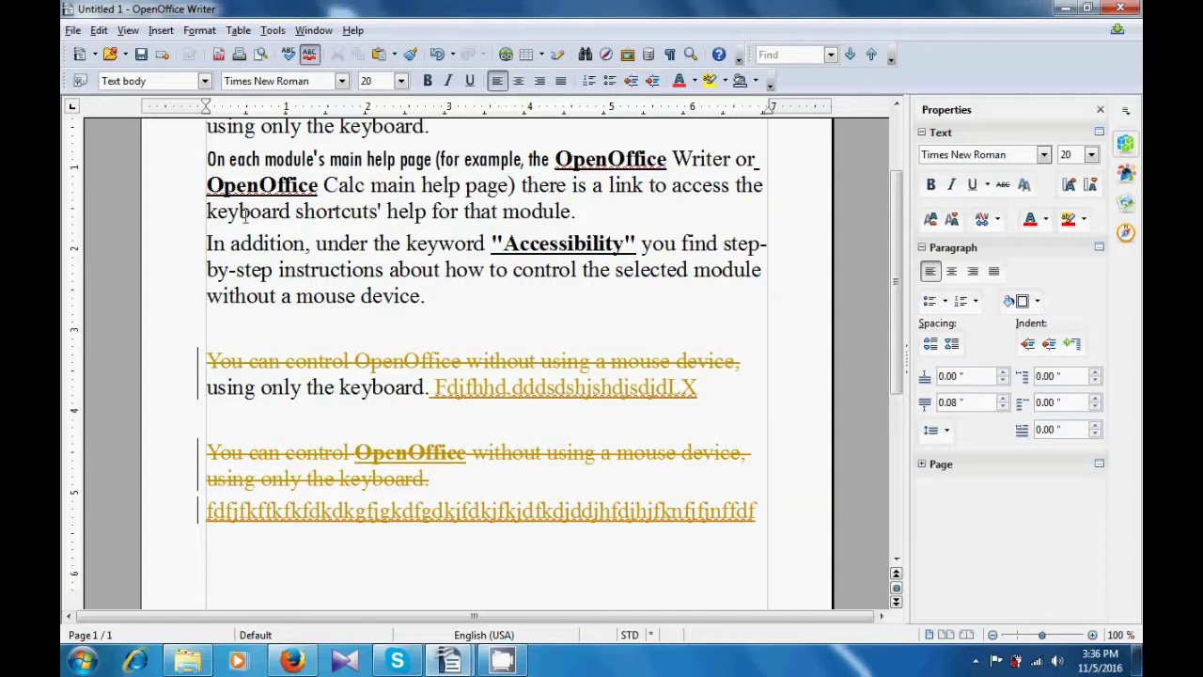
Stop recording changes and hide the change marks in the document
{"action": "left_click", "coordinate": [98, 30]}
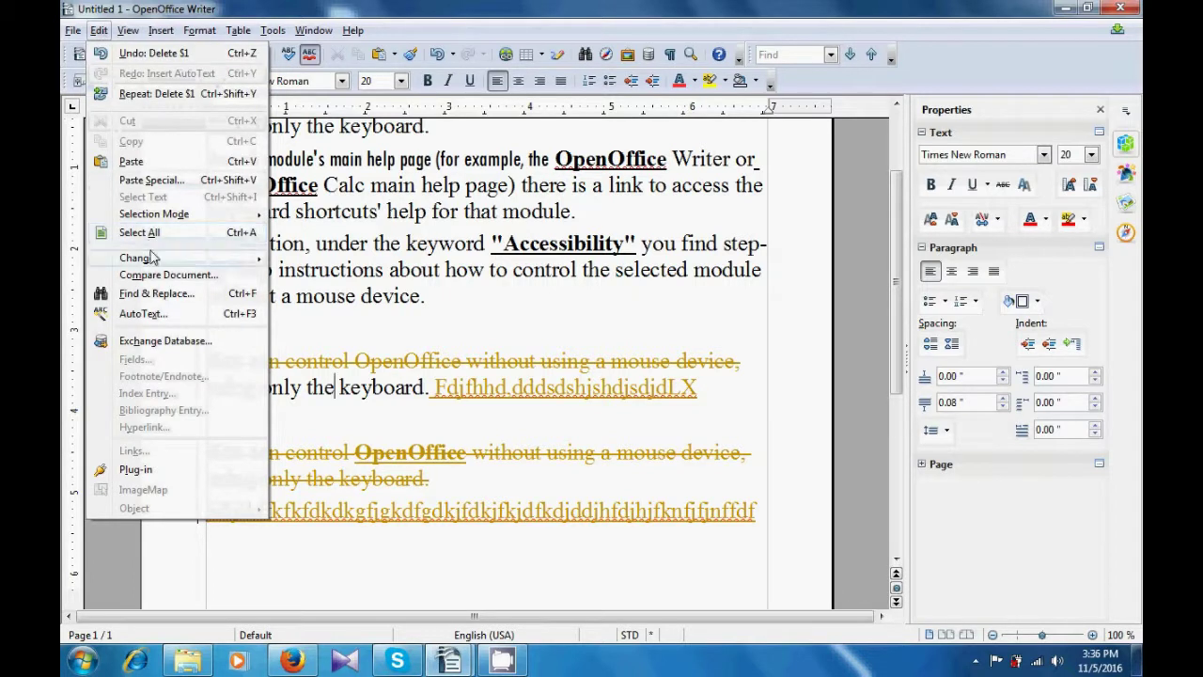
{"action": "mouse_move", "coordinate": [155, 258]}
{"action": "left_click", "coordinate": [309, 257]}
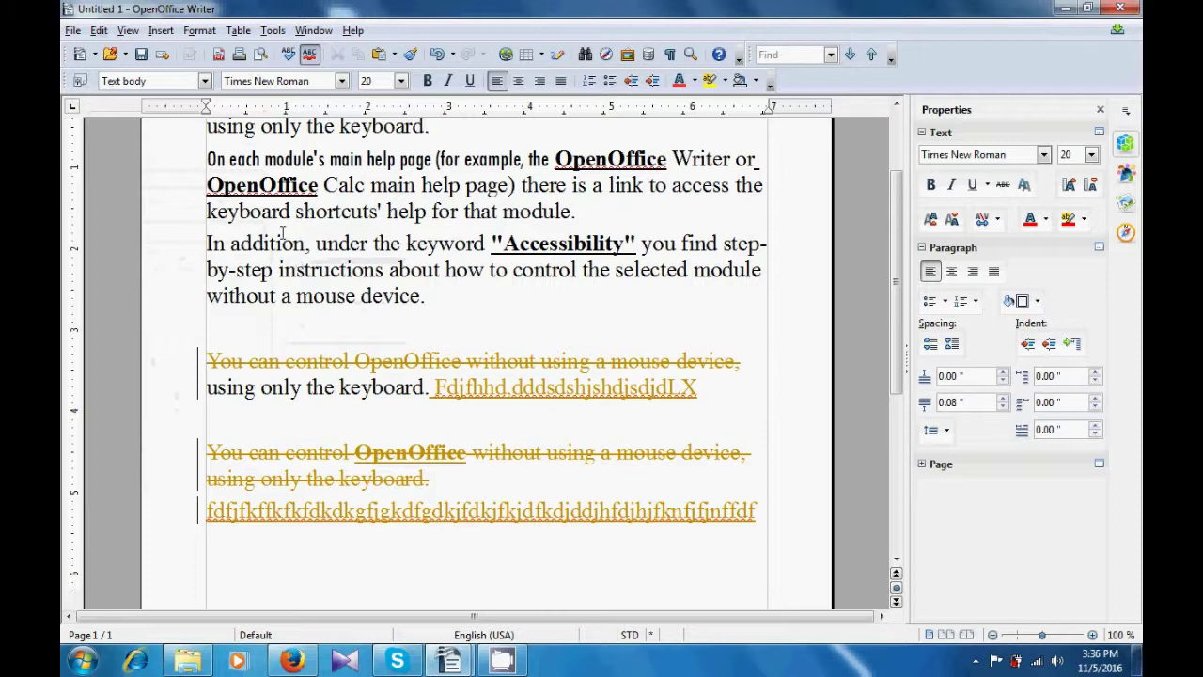
{"action": "left_click", "coordinate": [99, 31]}
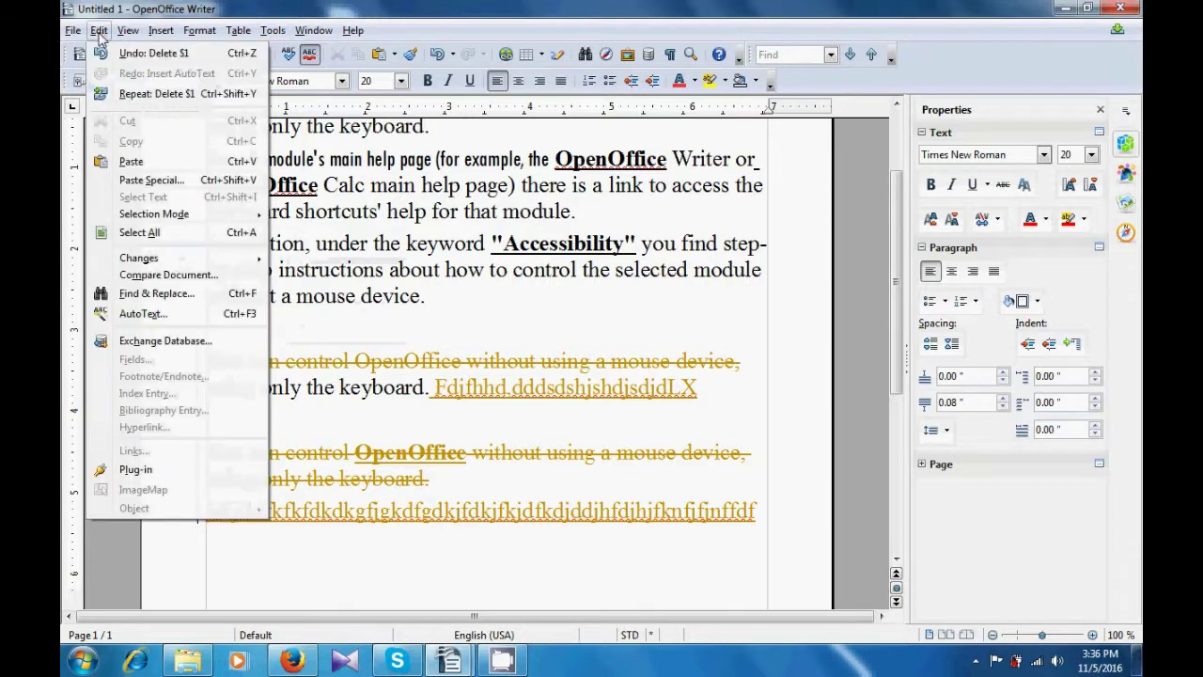
{"action": "mouse_move", "coordinate": [173, 262]}
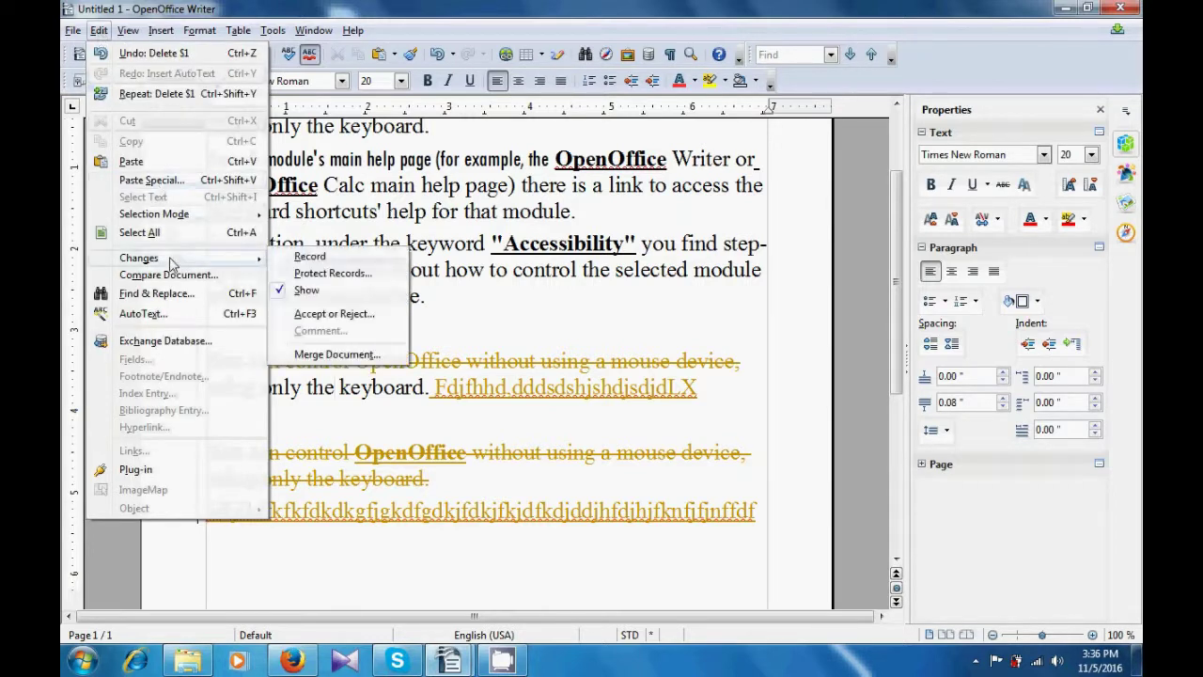
{"action": "left_click", "coordinate": [308, 291]}
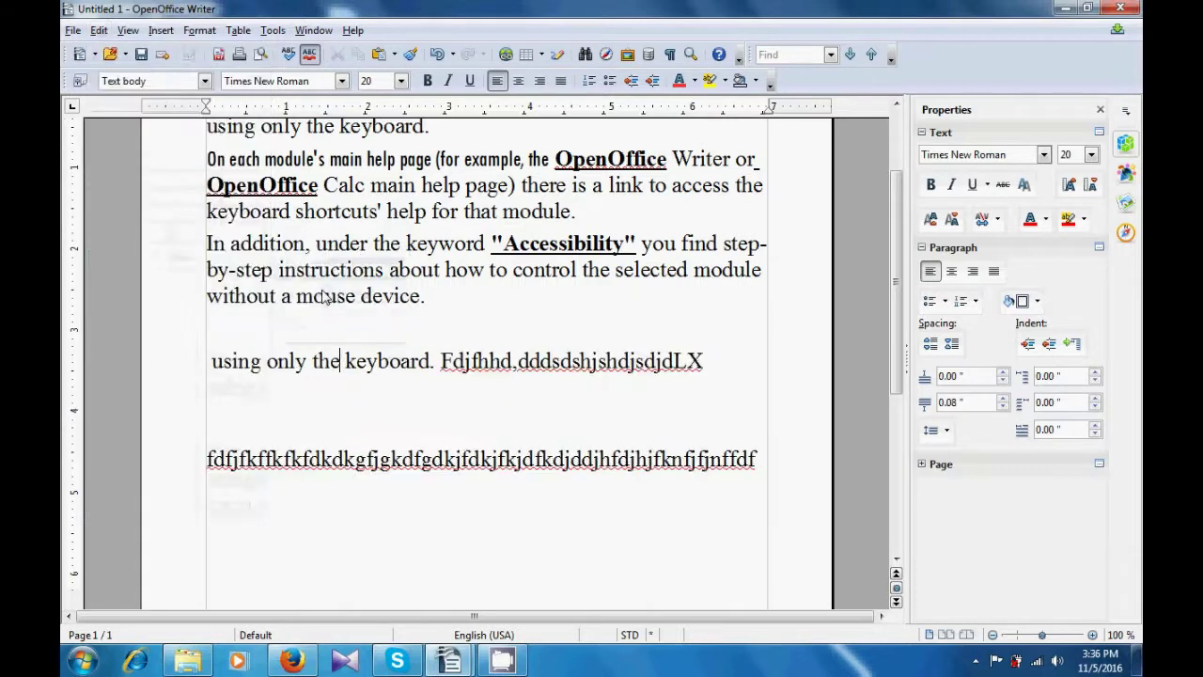
{"action": "left_click", "coordinate": [328, 314]}
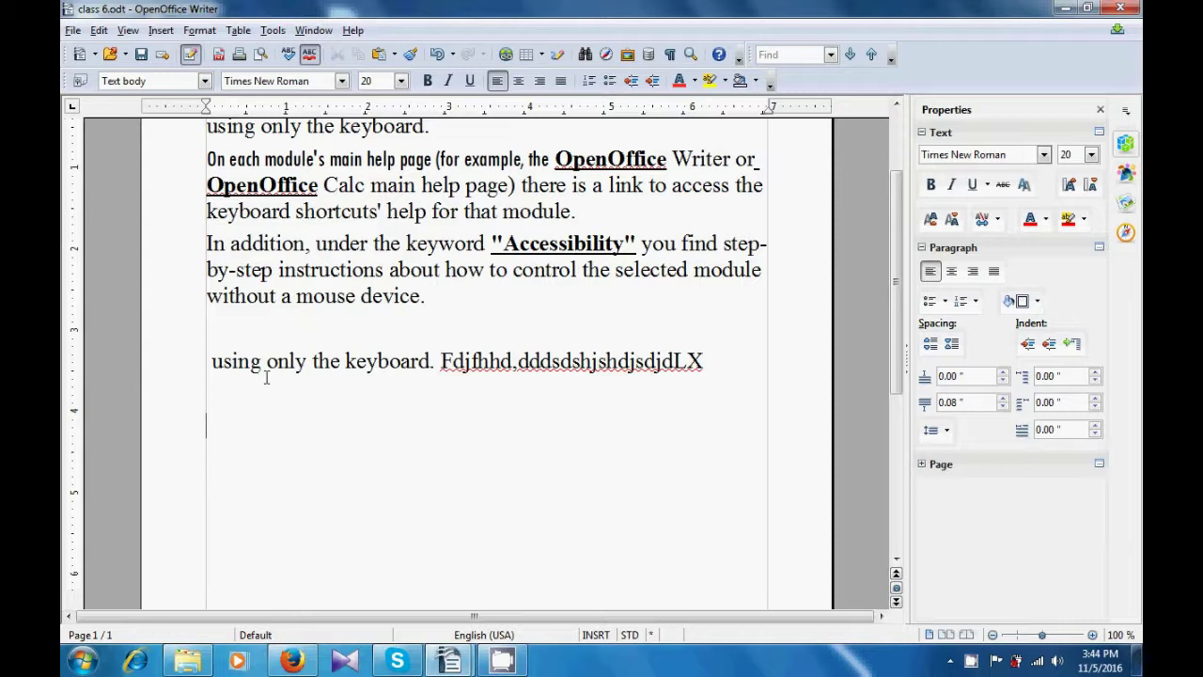
Insert a Date field on the empty line below the text and display field names instead of their values
{"action": "left_click", "coordinate": [162, 31]}
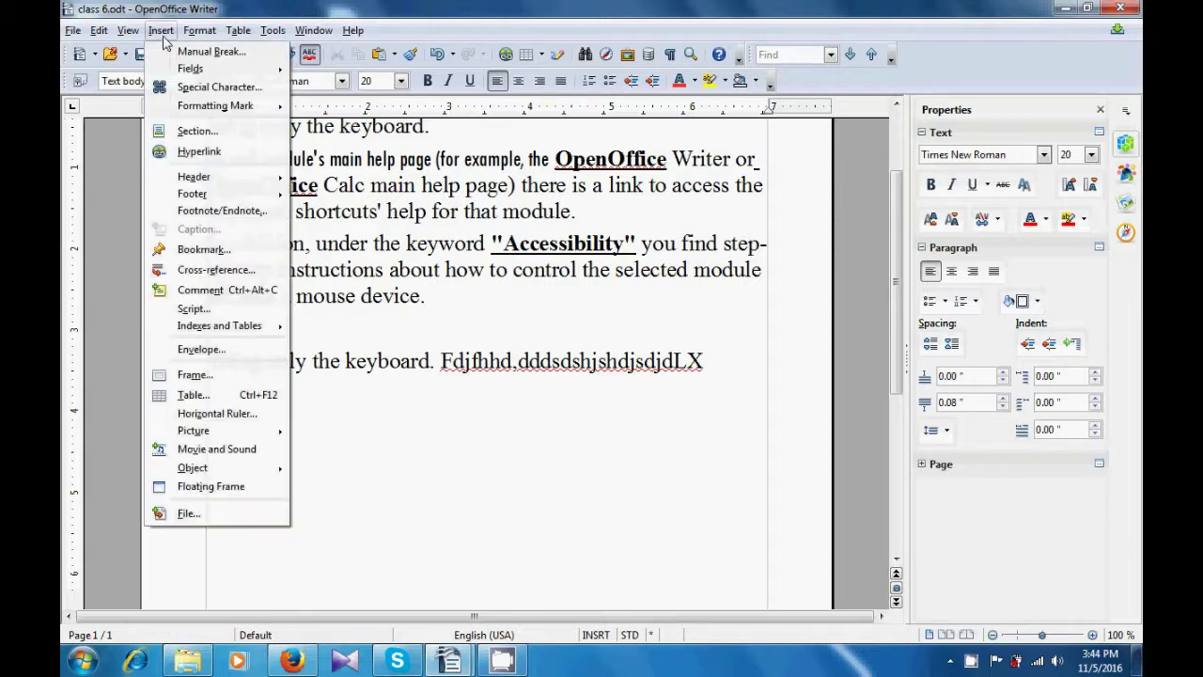
{"action": "mouse_move", "coordinate": [179, 70]}
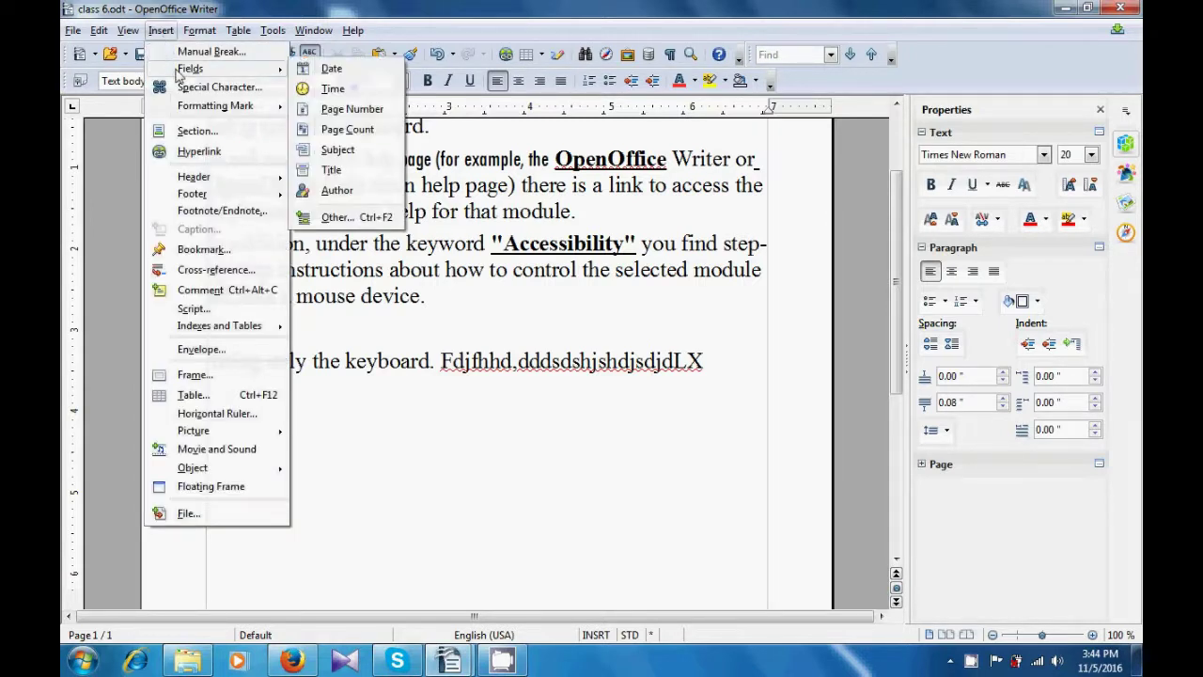
{"action": "left_click", "coordinate": [329, 70]}
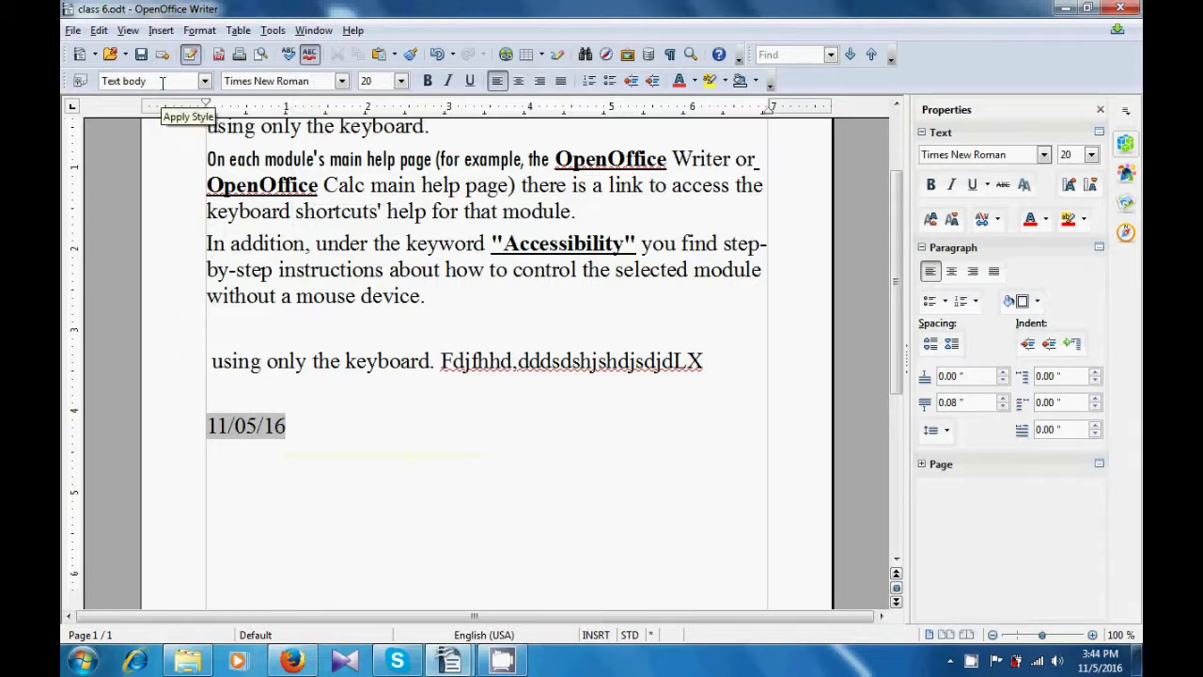
{"action": "left_click", "coordinate": [129, 31]}
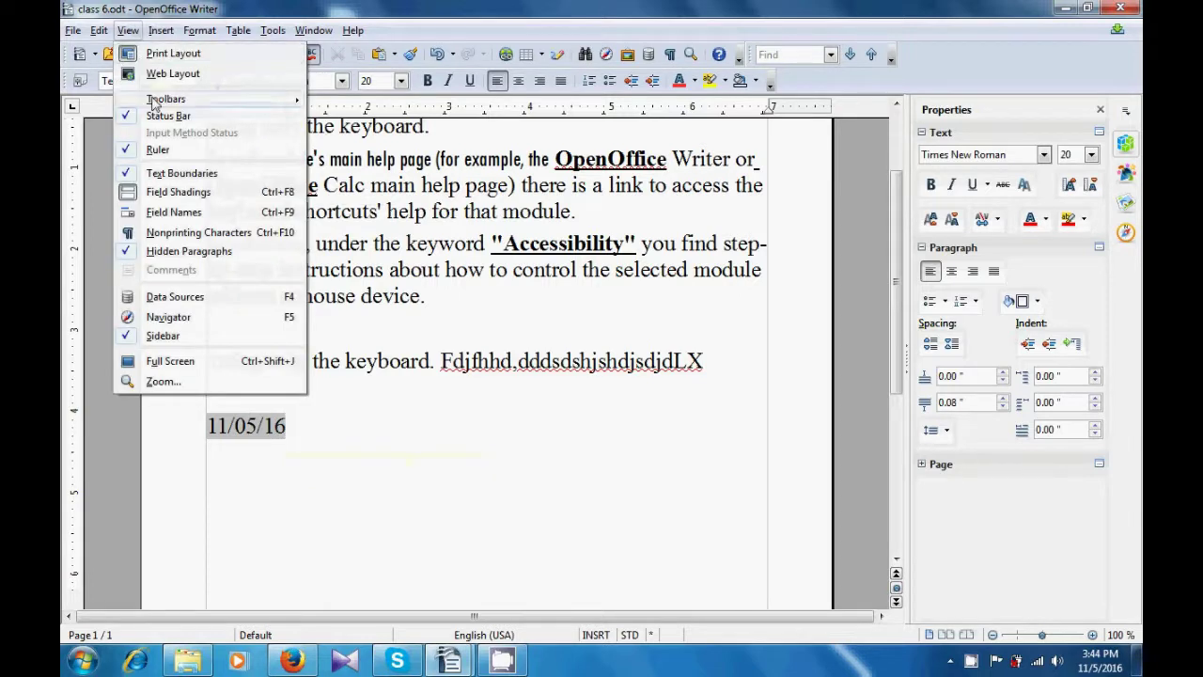
{"action": "left_click", "coordinate": [173, 213]}
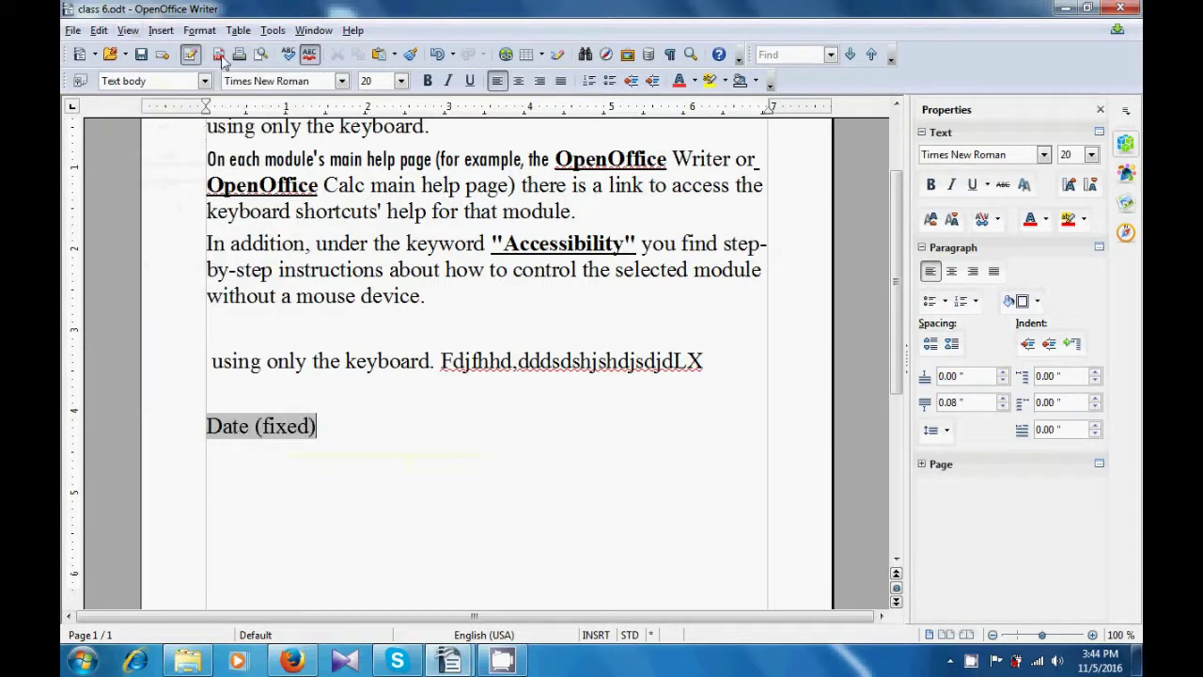
Insert a Time field directly after the date field
{"action": "left_click", "coordinate": [161, 30]}
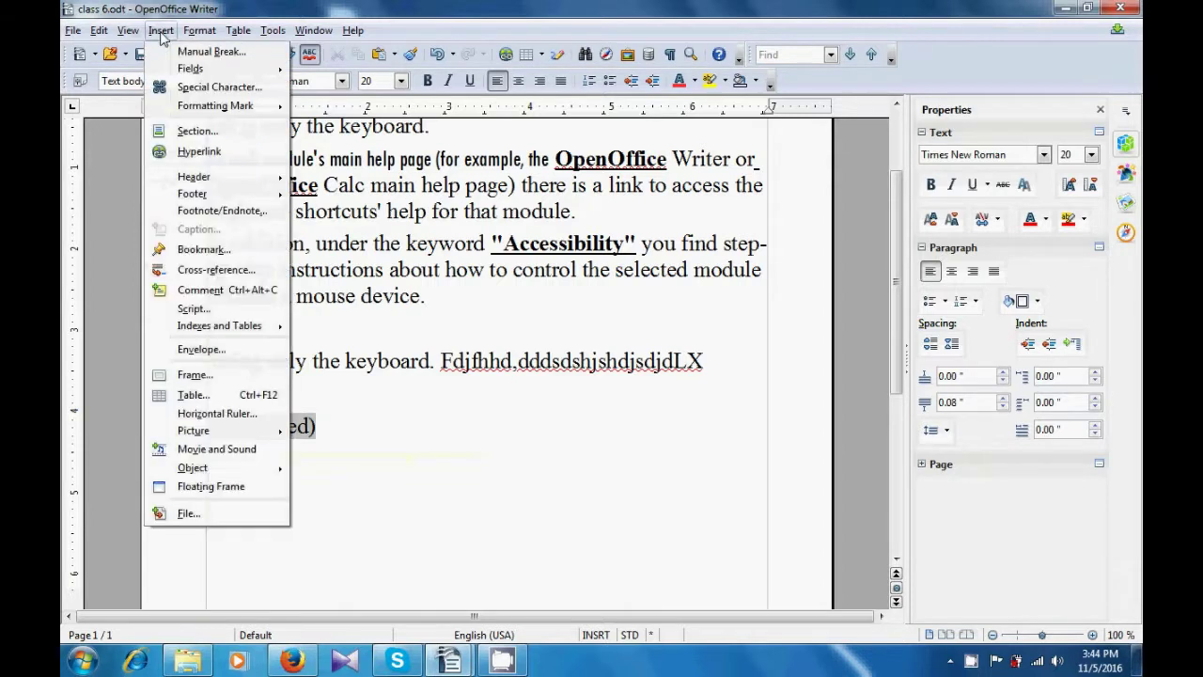
{"action": "mouse_move", "coordinate": [176, 69]}
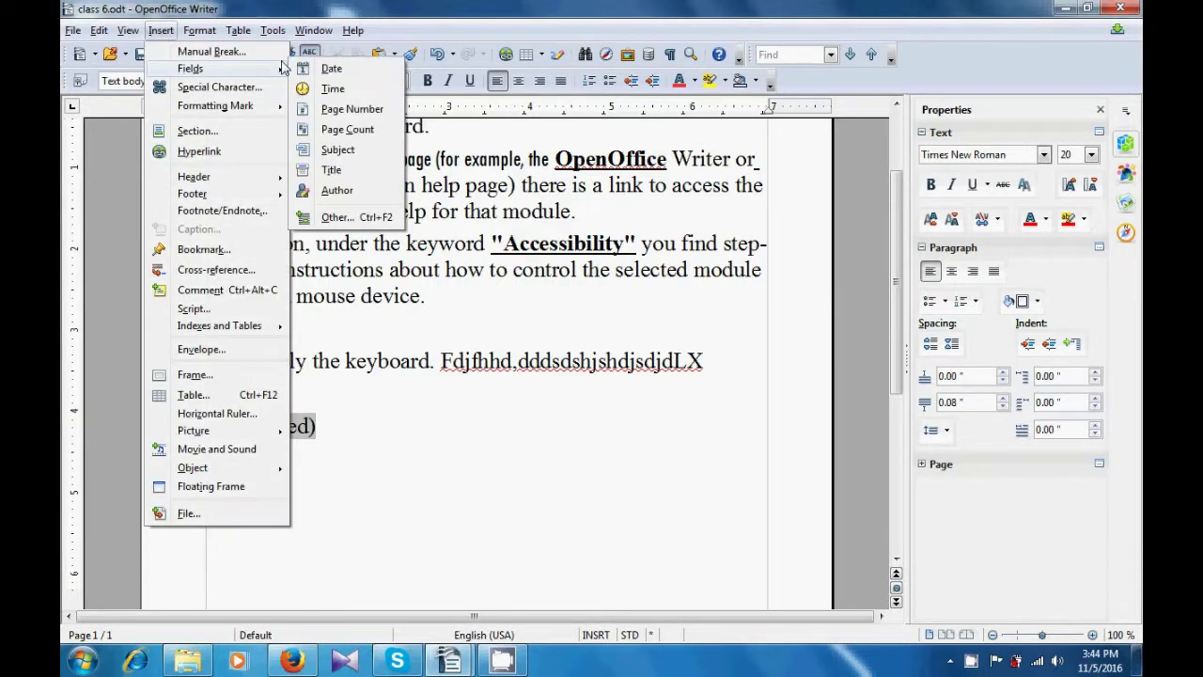
{"action": "left_click", "coordinate": [329, 89]}
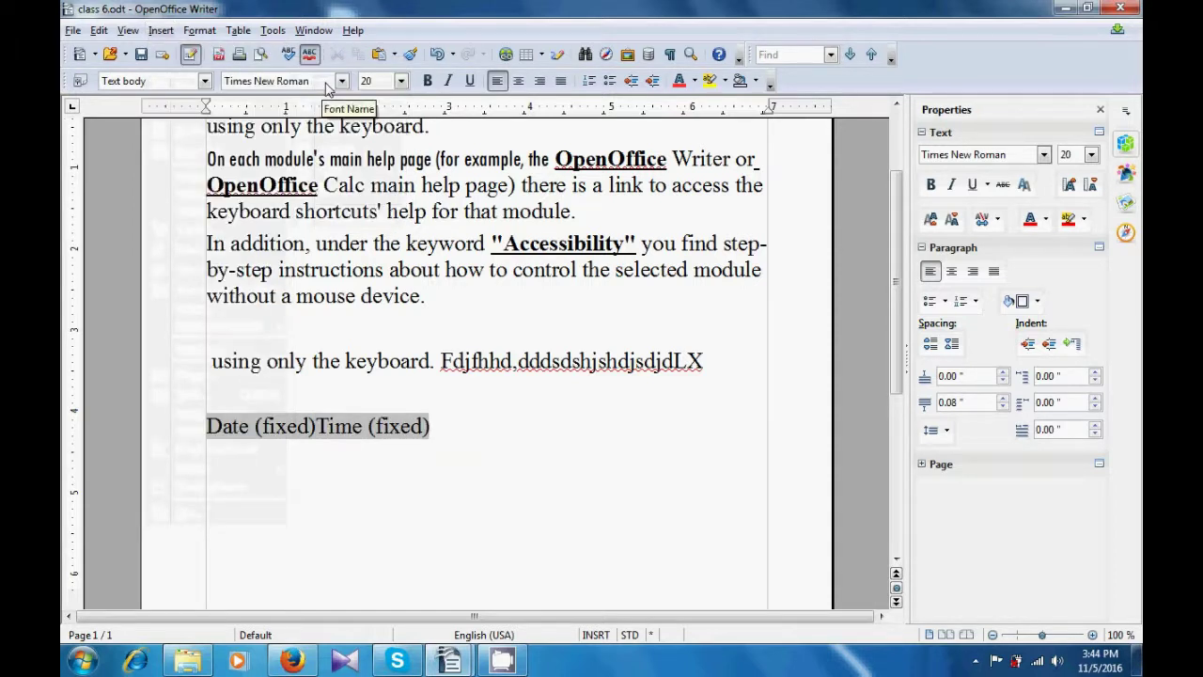
Insert a Page Number field directly after the time field and switch the fields back to showing their values
{"action": "left_click", "coordinate": [165, 34]}
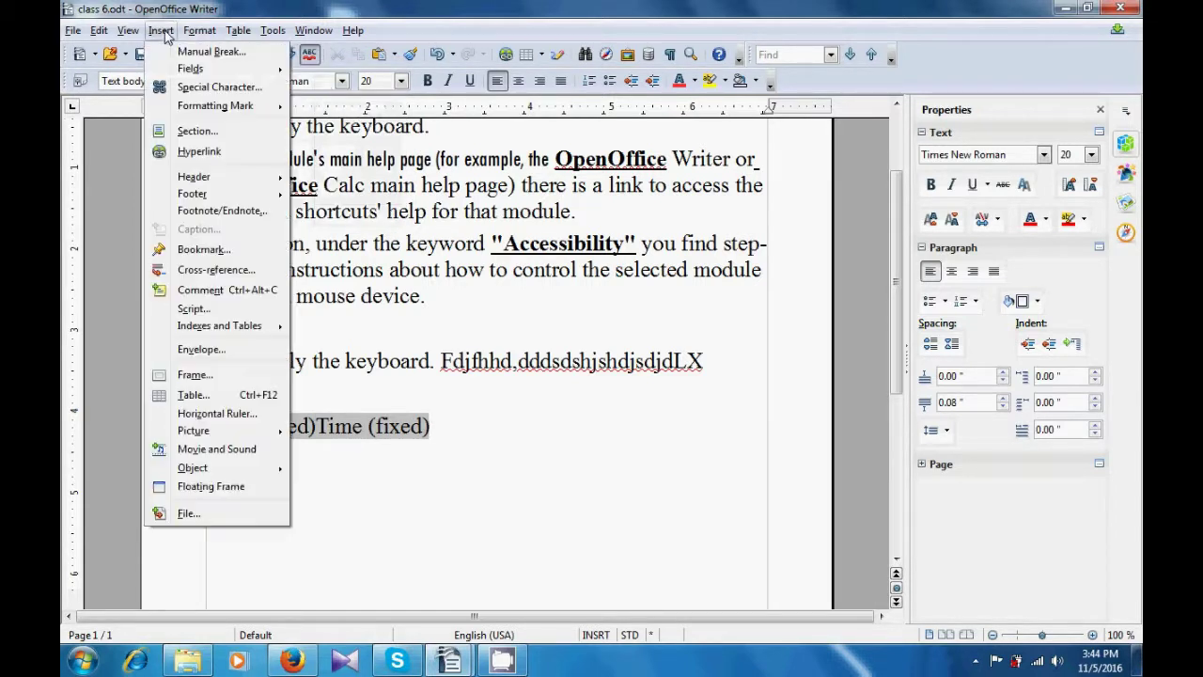
{"action": "mouse_move", "coordinate": [184, 70]}
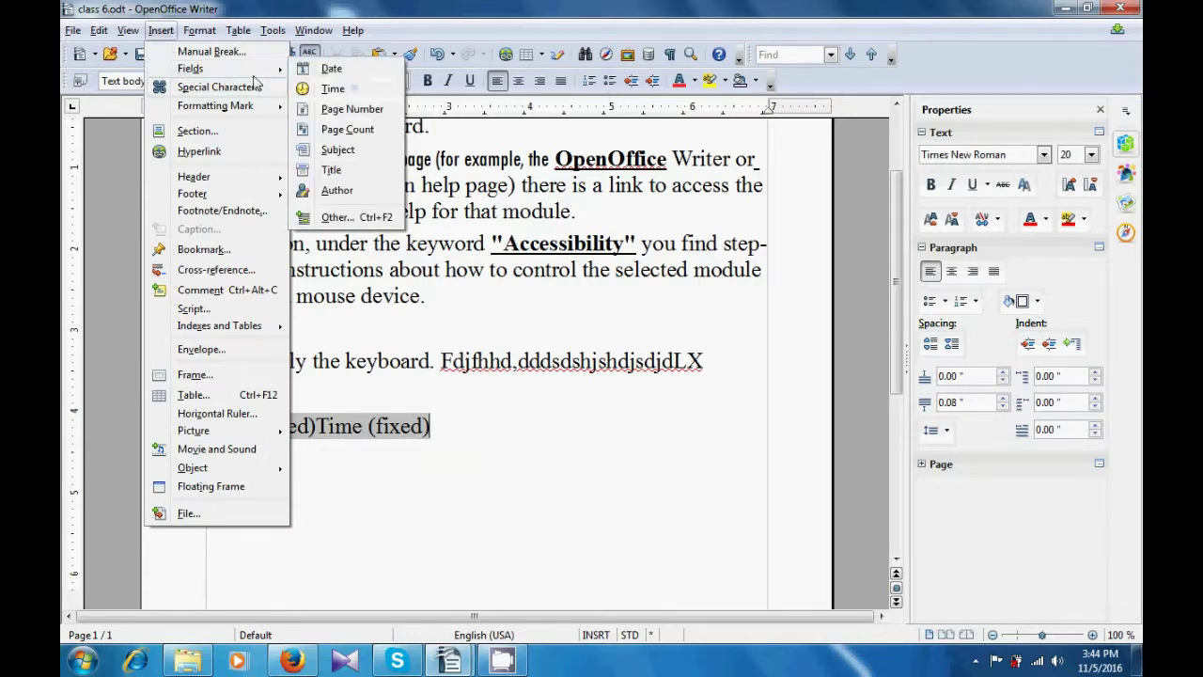
{"action": "left_click", "coordinate": [329, 108]}
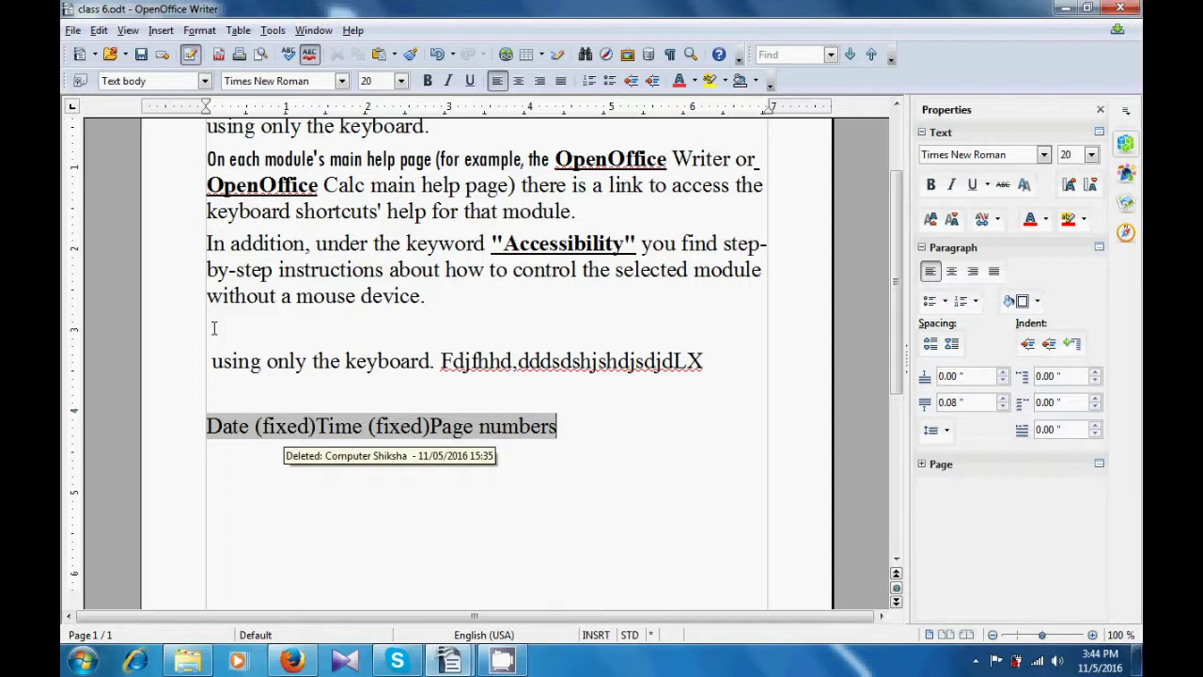
{"action": "left_click", "coordinate": [131, 31]}
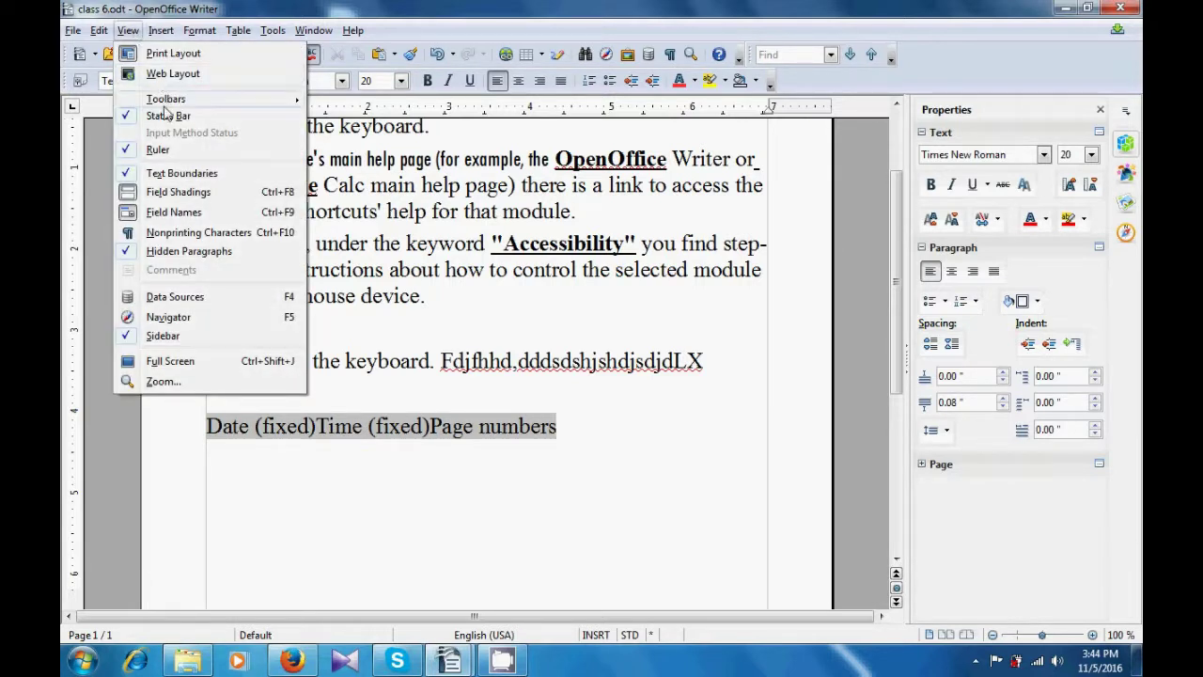
{"action": "left_click", "coordinate": [173, 210]}
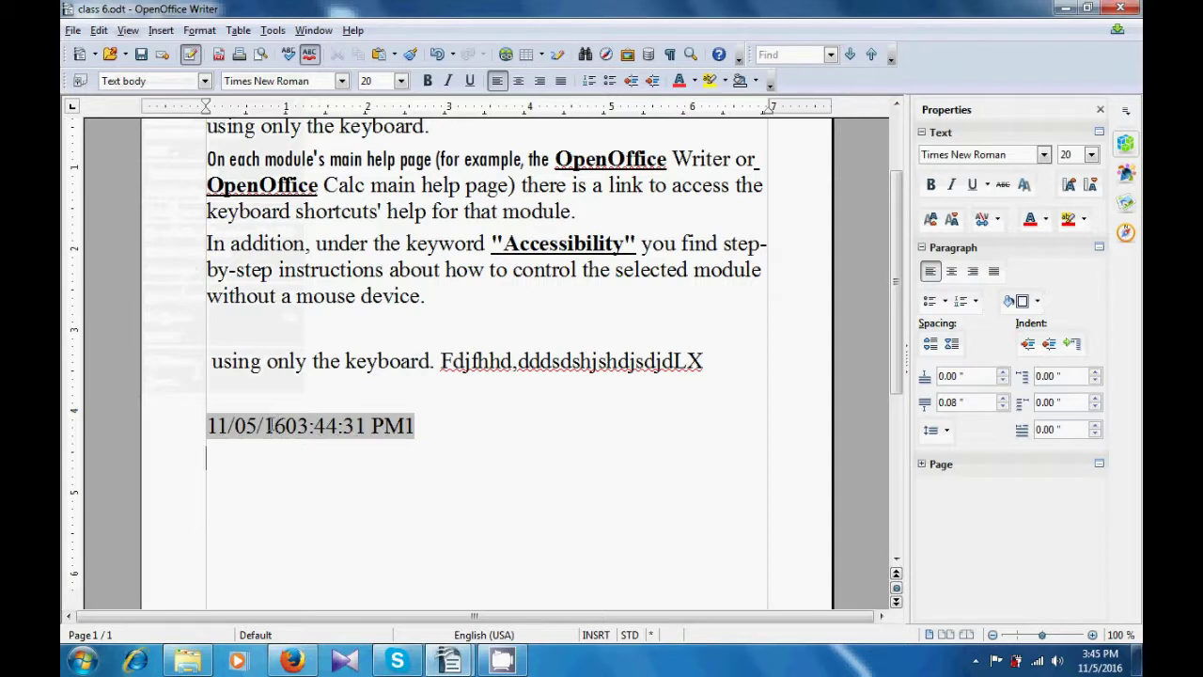
Select the line with the date, time and page number fields and turn off field shading
{"action": "left_click_drag", "start_coordinate": [416, 426], "coordinate": [197, 416]}
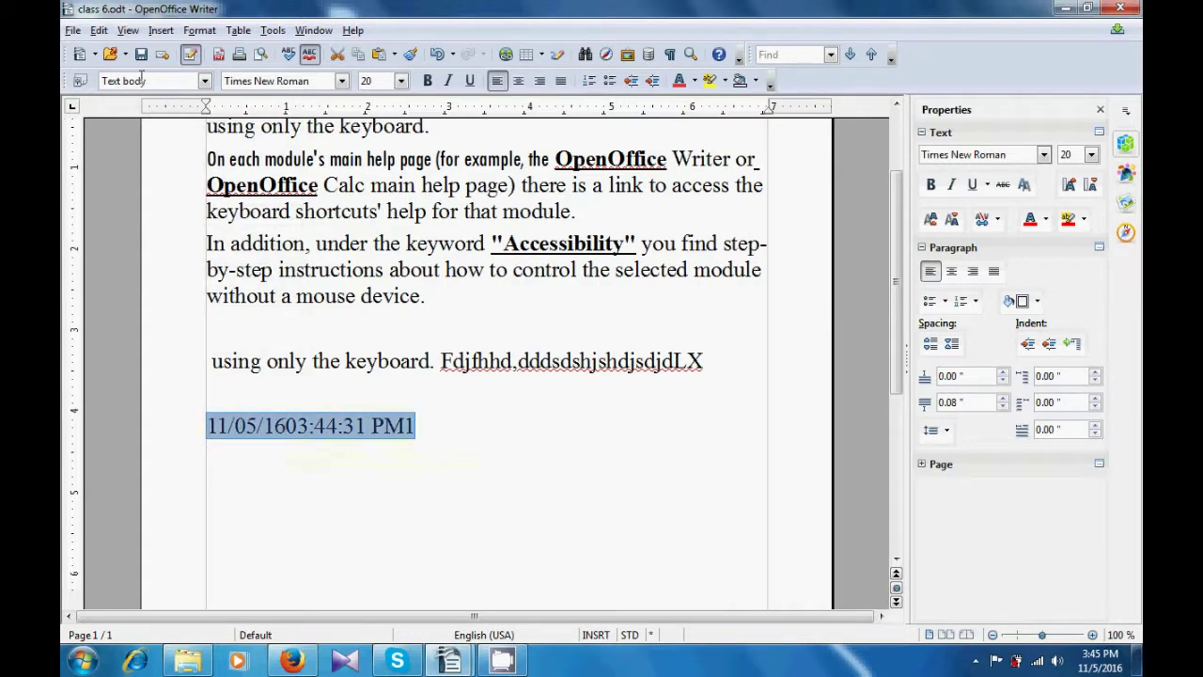
{"action": "left_click", "coordinate": [128, 31]}
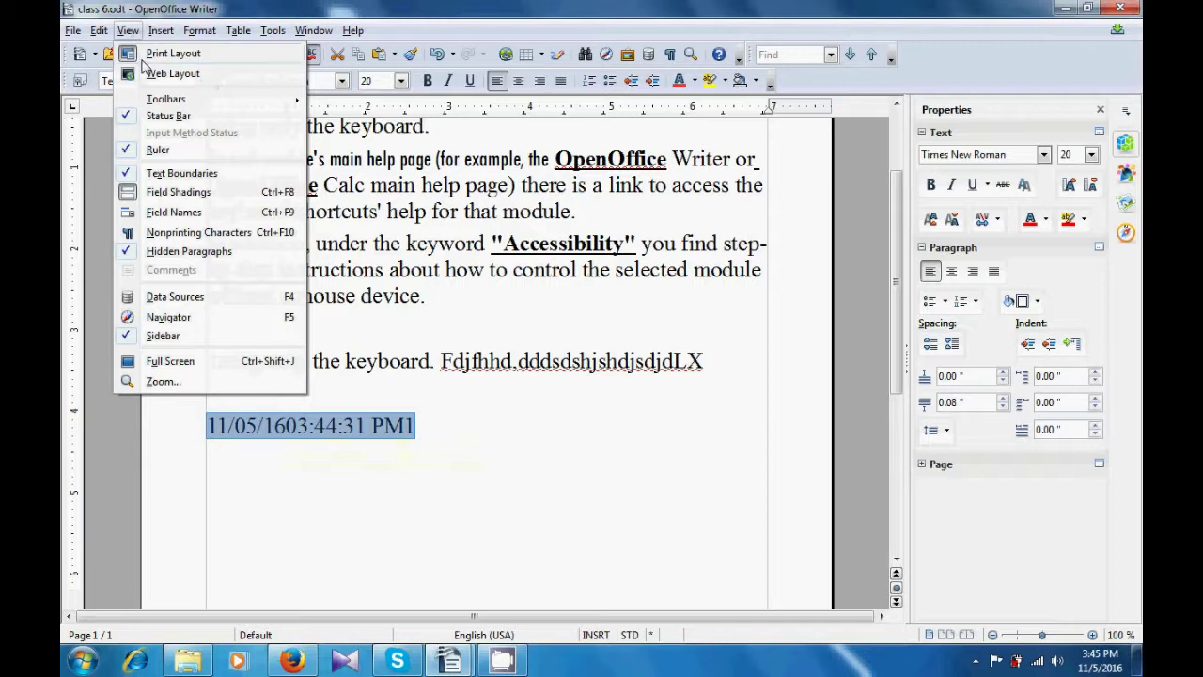
{"action": "left_click", "coordinate": [170, 194]}
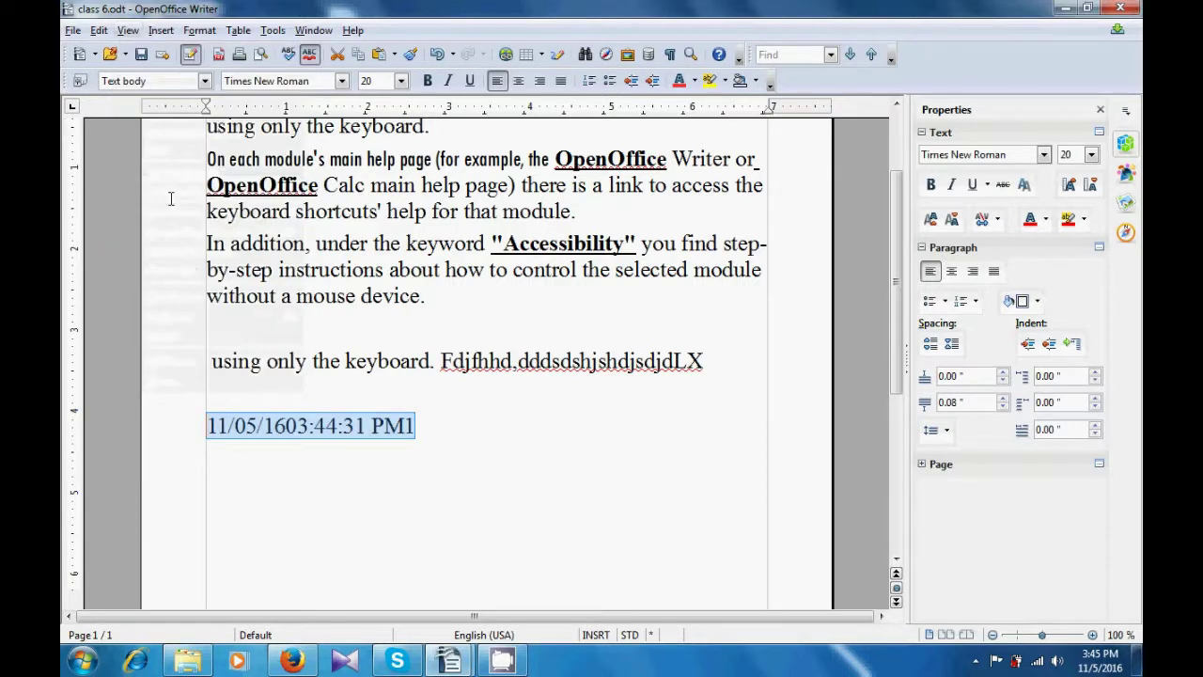
{"action": "left_click", "coordinate": [235, 465]}
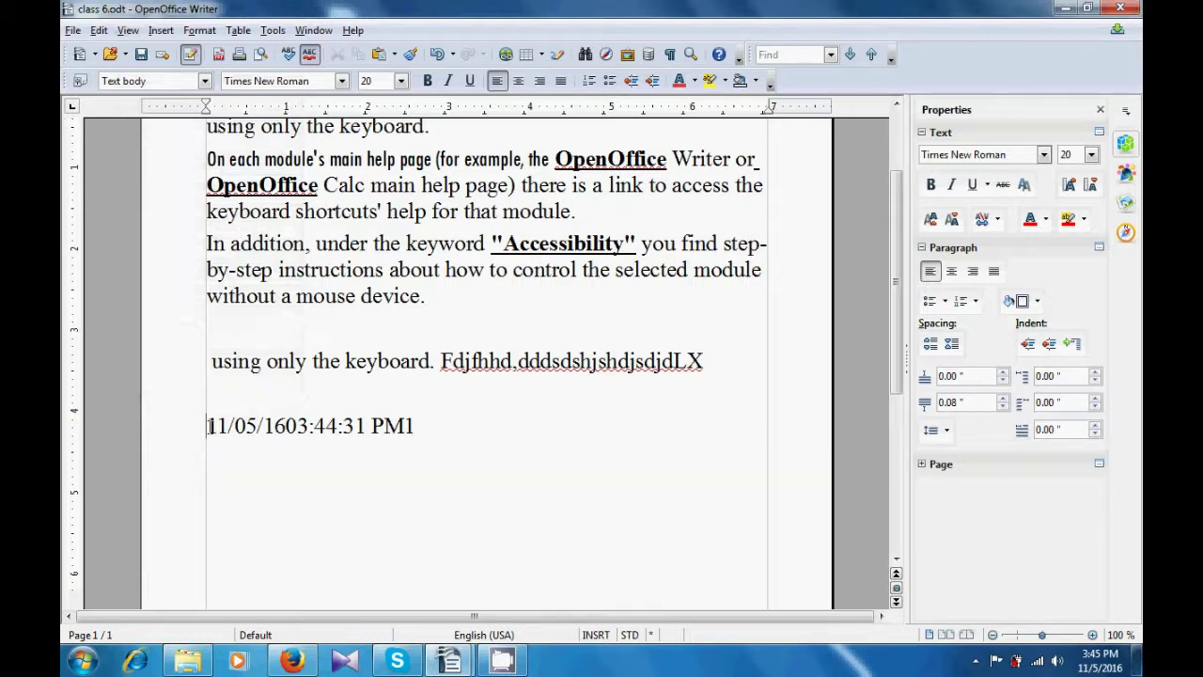
{"action": "left_click", "coordinate": [285, 426]}
Turn field shading back on with the line of fields selected, and clear the selection to view it
{"action": "left_click_drag", "start_coordinate": [425, 425], "coordinate": [219, 414]}
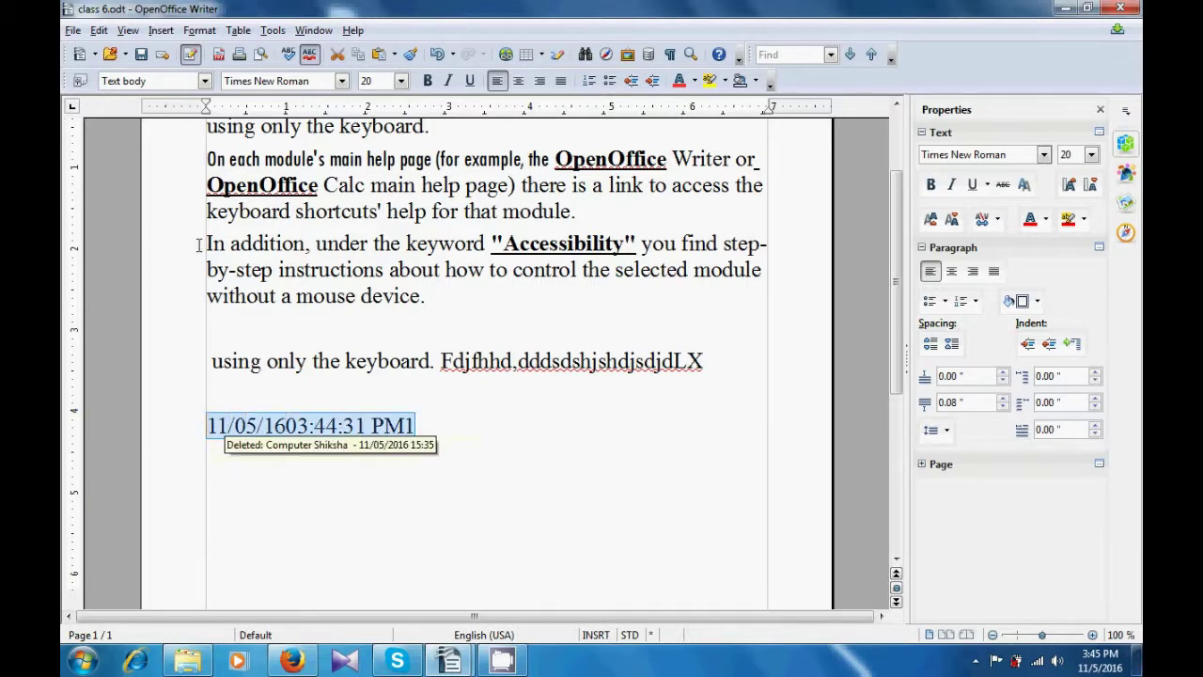
{"action": "left_click", "coordinate": [131, 31]}
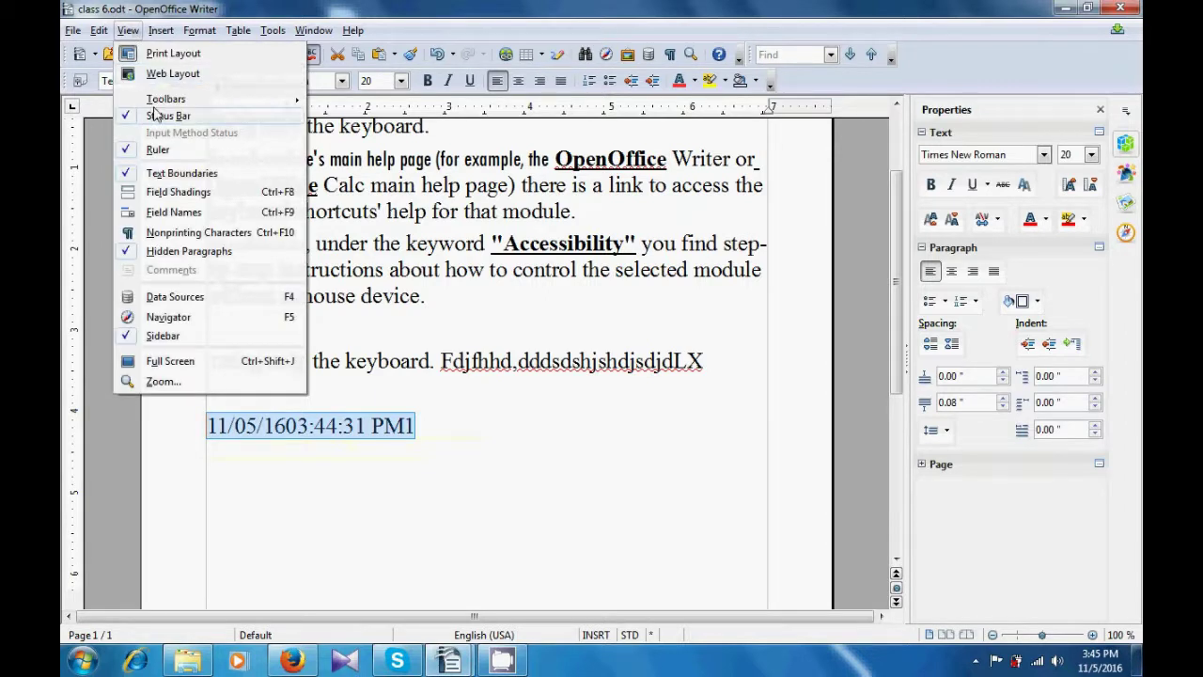
{"action": "left_click", "coordinate": [177, 194]}
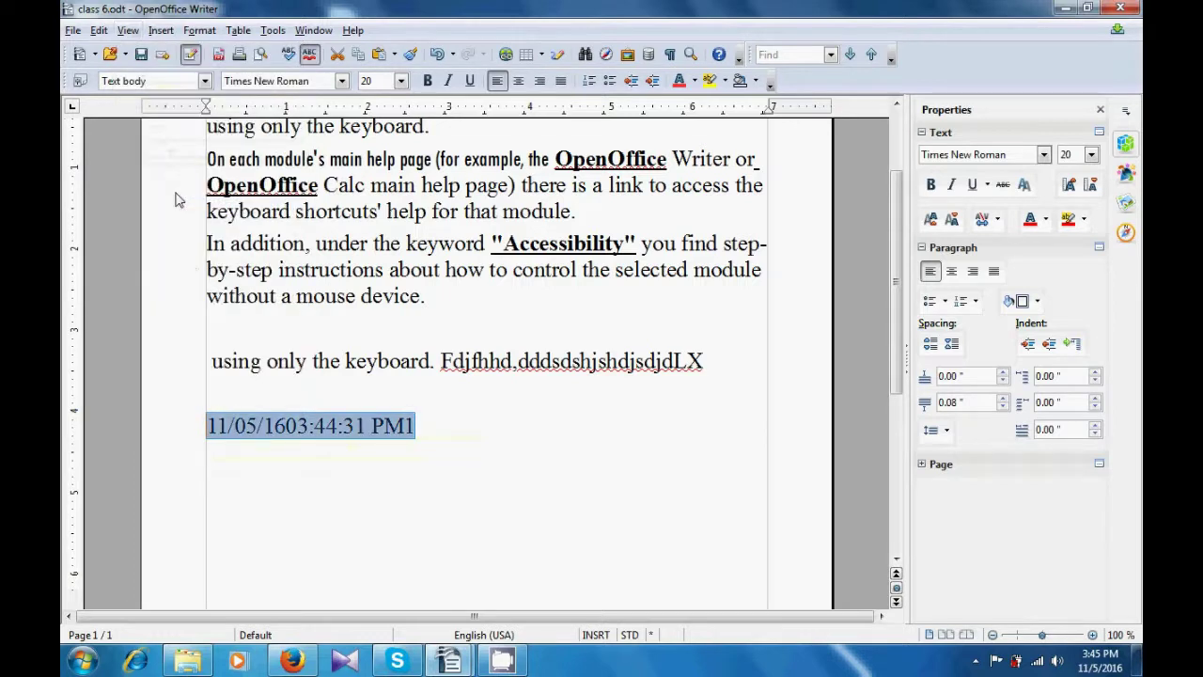
{"action": "left_click", "coordinate": [246, 435]}
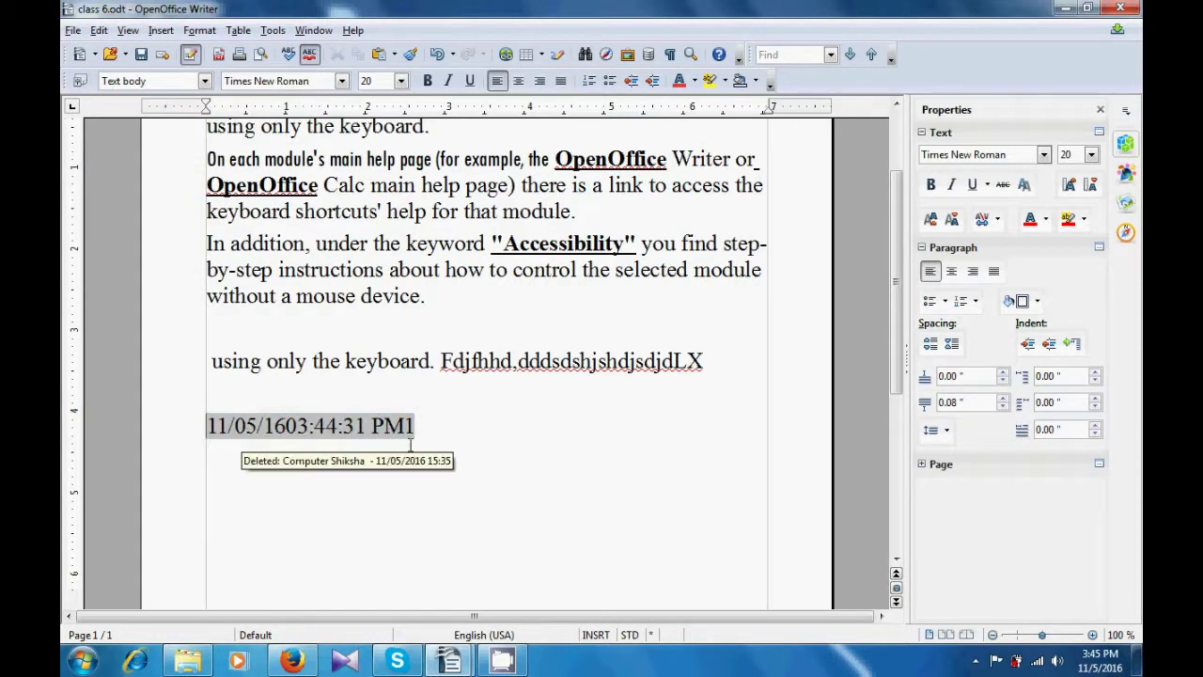
Switch off the shading of the date, time and page number fields again
{"action": "left_click_drag", "start_coordinate": [414, 426], "coordinate": [209, 428]}
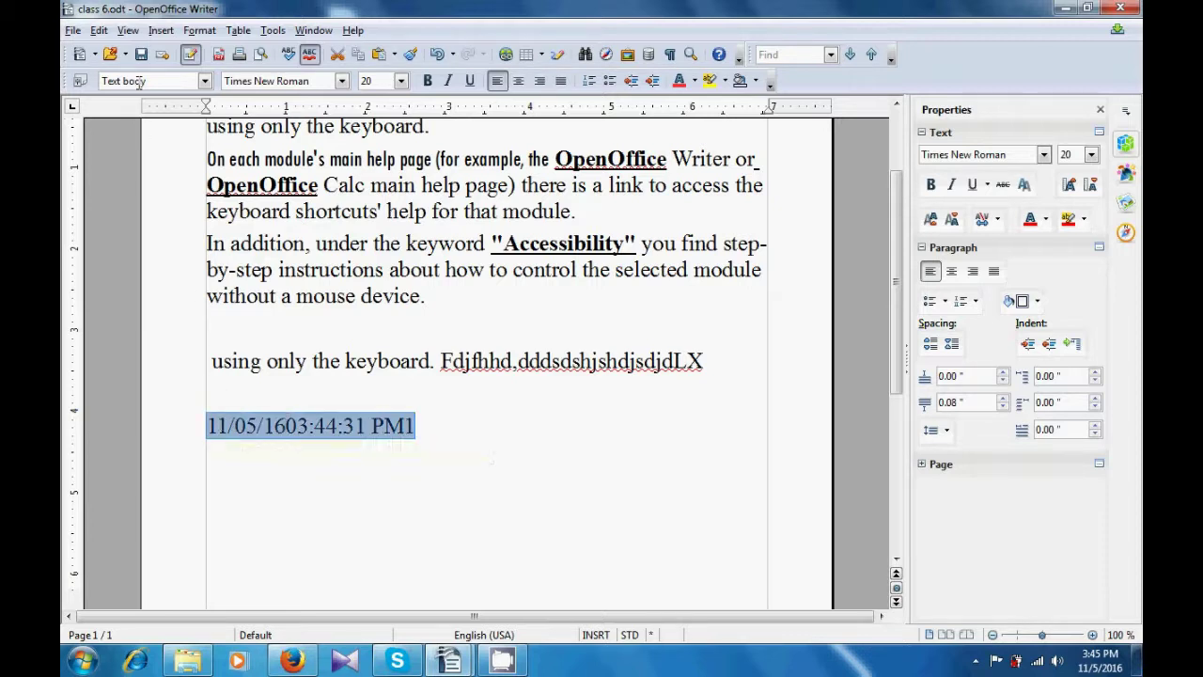
{"action": "left_click", "coordinate": [129, 31]}
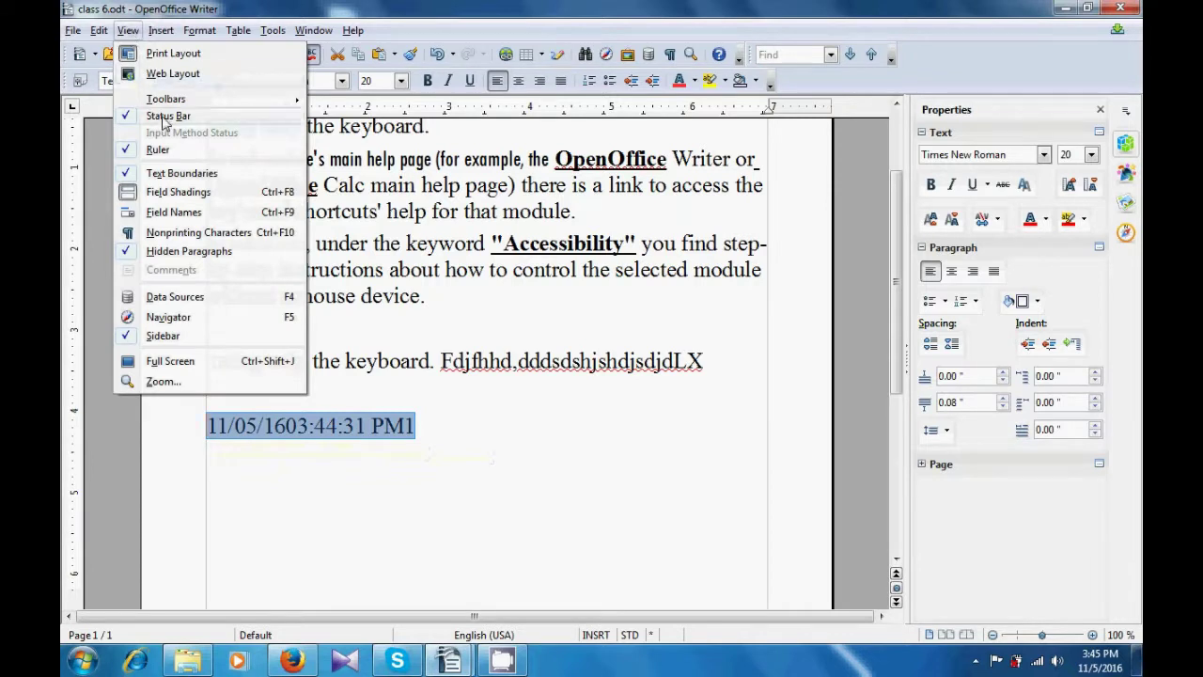
{"action": "left_click", "coordinate": [181, 191]}
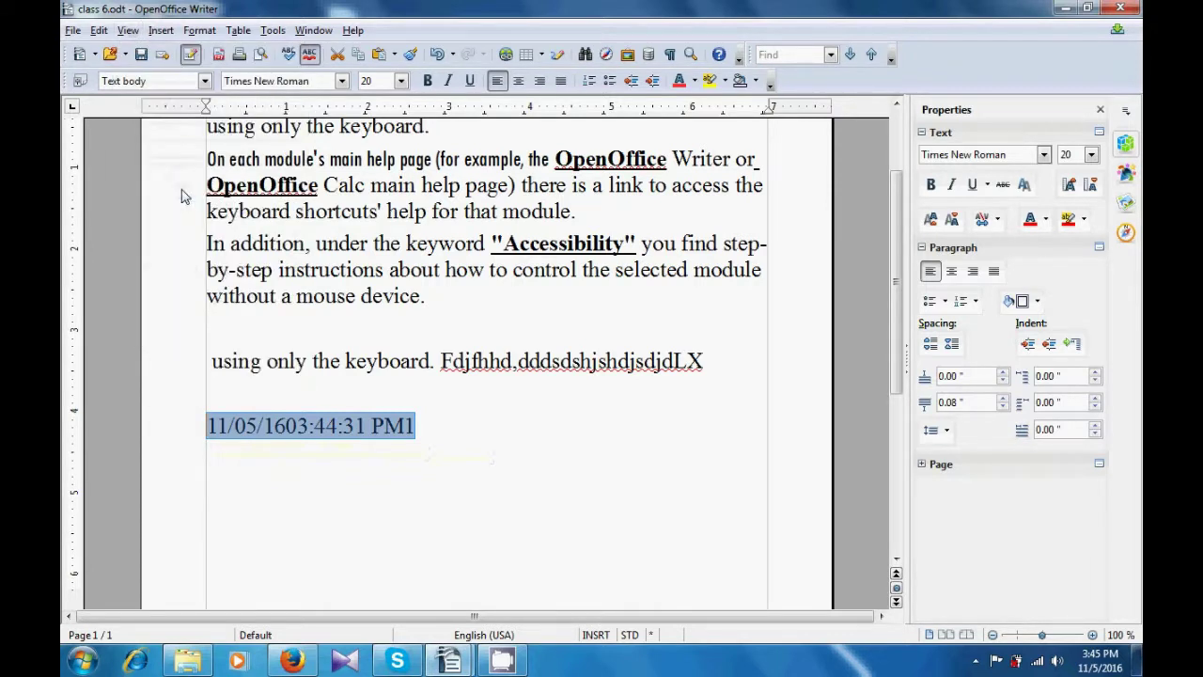
{"action": "left_click", "coordinate": [257, 425]}
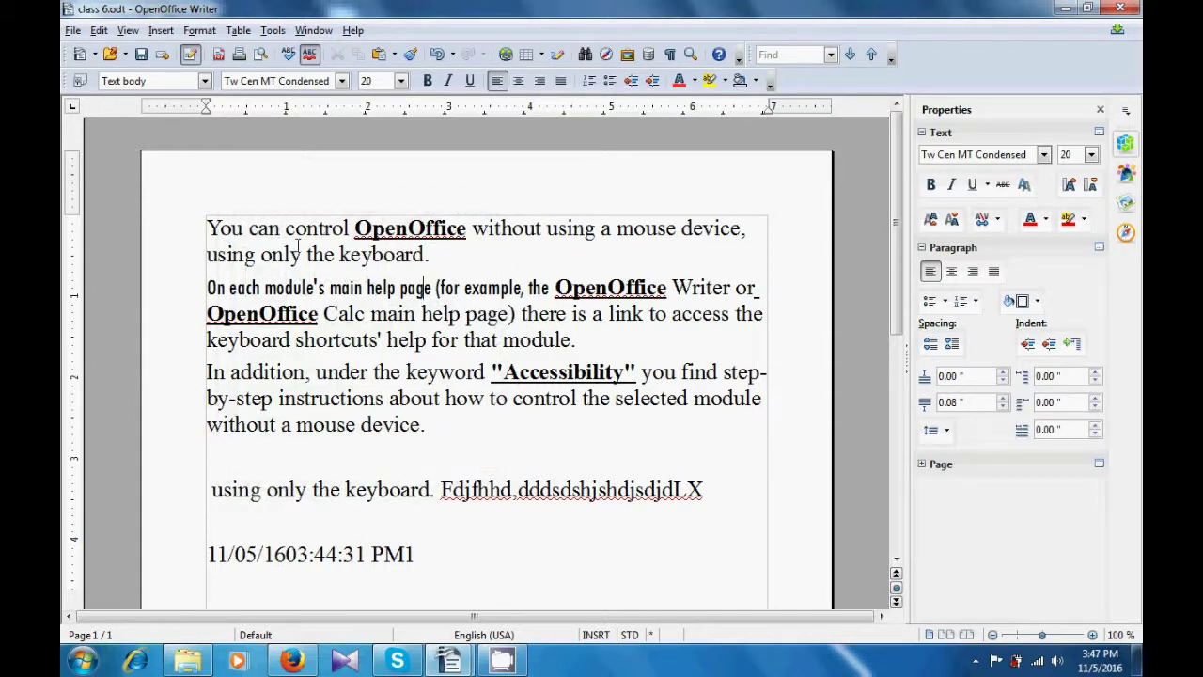
Set the selection mode to Block Area and select a rectangular block of text starting at "OpenOffice" in the first line
{"action": "left_click", "coordinate": [99, 31]}
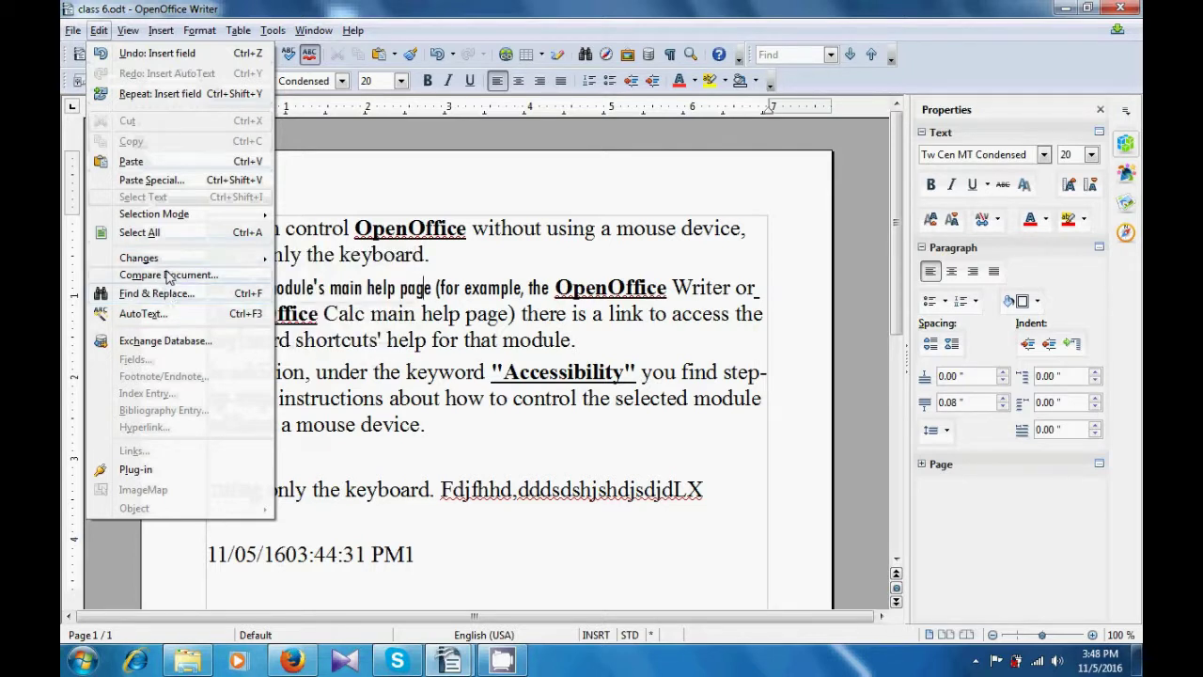
{"action": "mouse_move", "coordinate": [193, 216]}
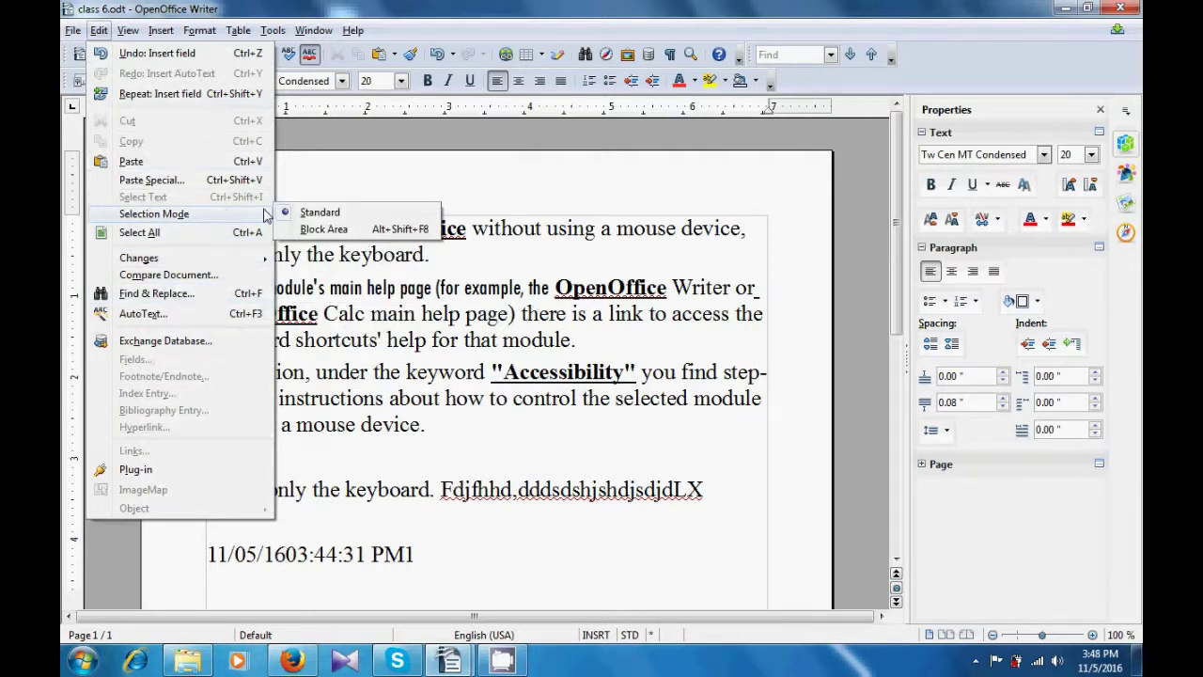
{"action": "left_click", "coordinate": [320, 230]}
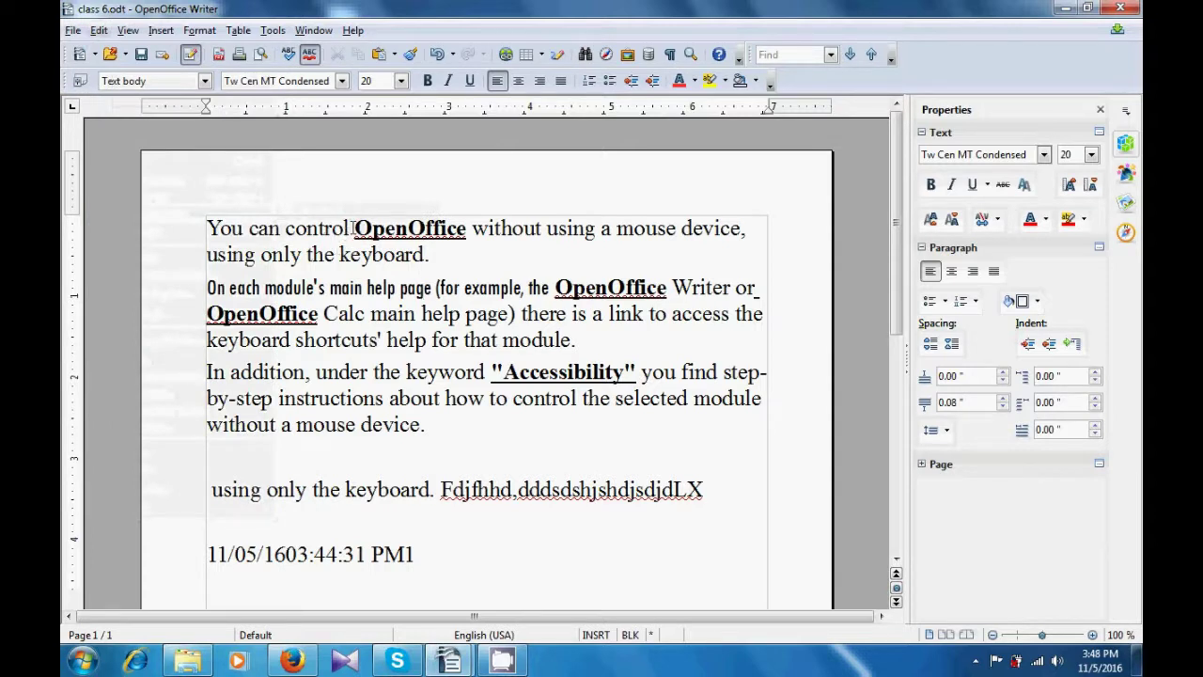
{"action": "left_click_drag", "start_coordinate": [354, 230], "coordinate": [473, 254]}
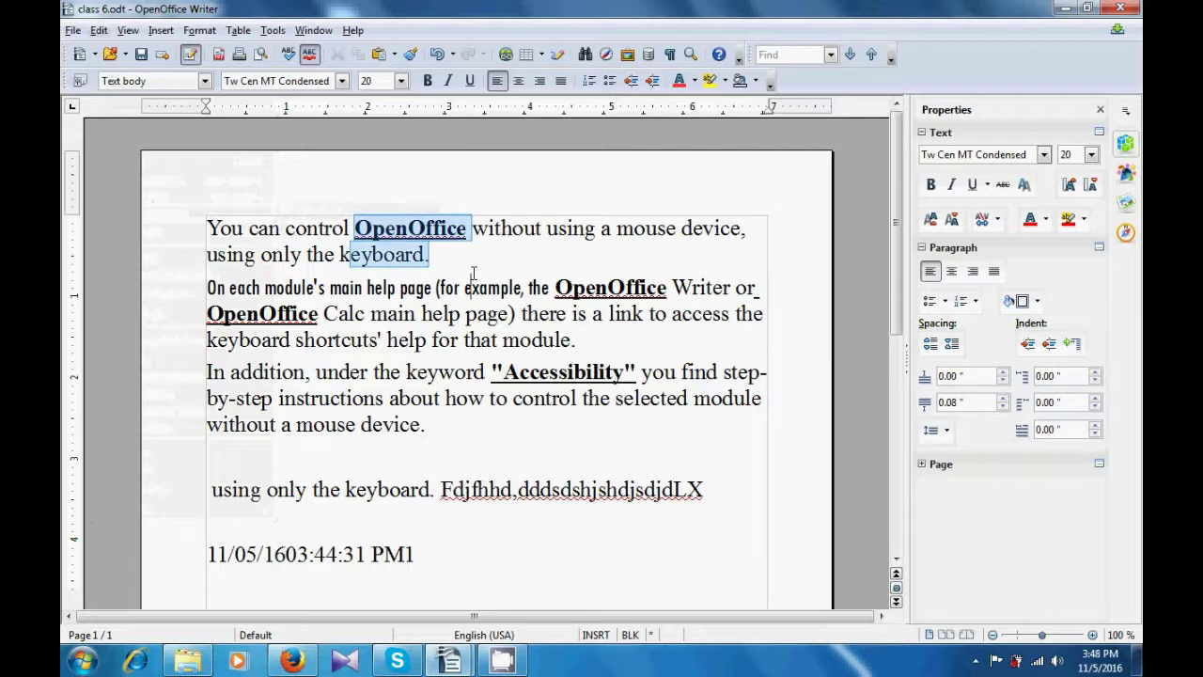
{"action": "left_click_drag", "start_coordinate": [472, 297], "coordinate": [469, 505]}
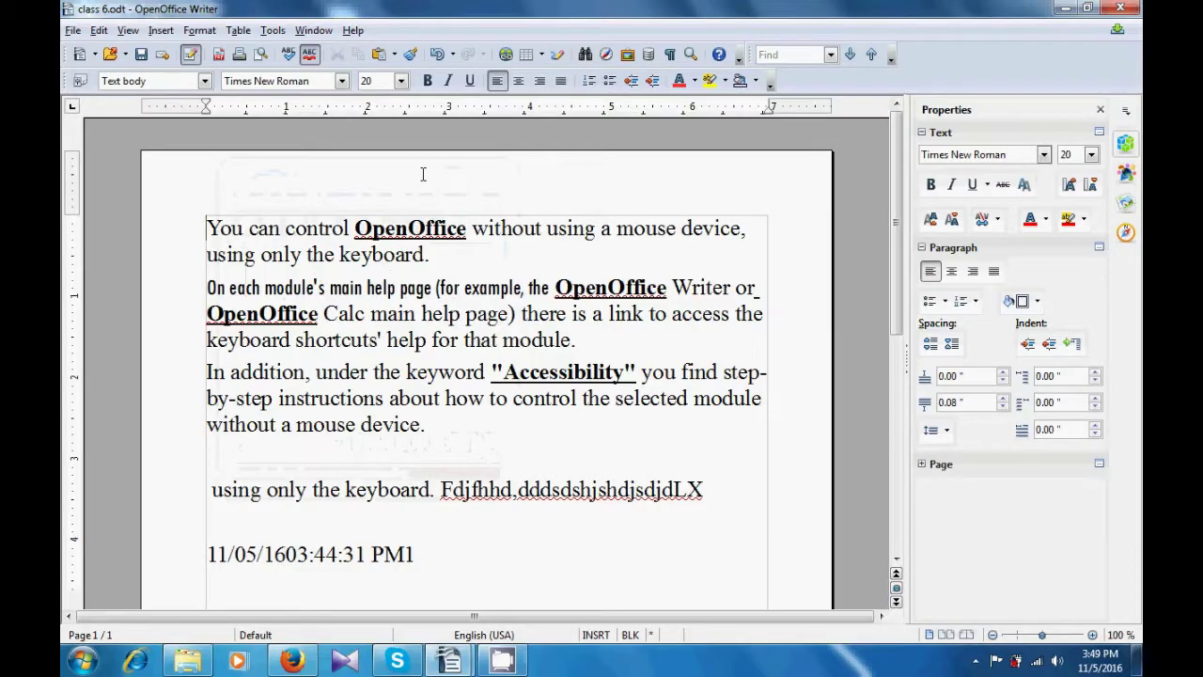
{"action": "key", "text": "Down"}
{"action": "key", "text": "Down"}
{"action": "key", "text": "Down"}
{"action": "key", "text": "Down"}
{"action": "key", "text": "Down"}
{"action": "key", "text": "Down"}
{"action": "key", "text": "Down"}
{"action": "key", "text": "Down"}
Hide the sidebar through its view option and show it again
{"action": "left_click", "coordinate": [129, 30]}
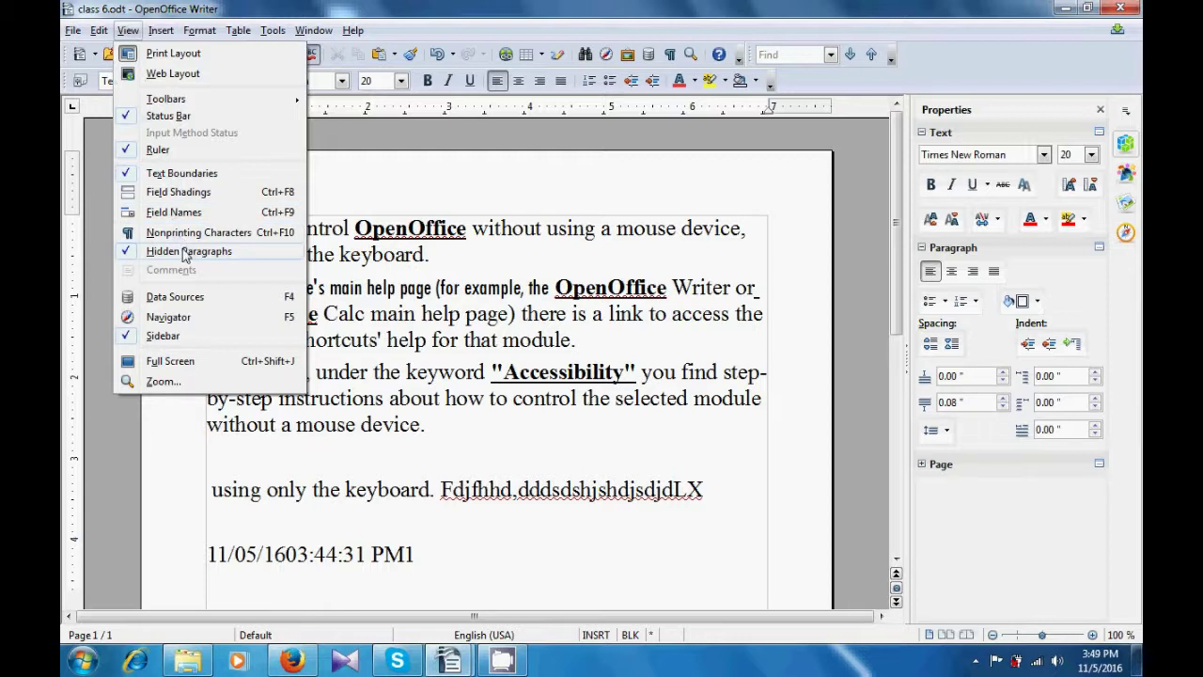
{"action": "left_click", "coordinate": [163, 338]}
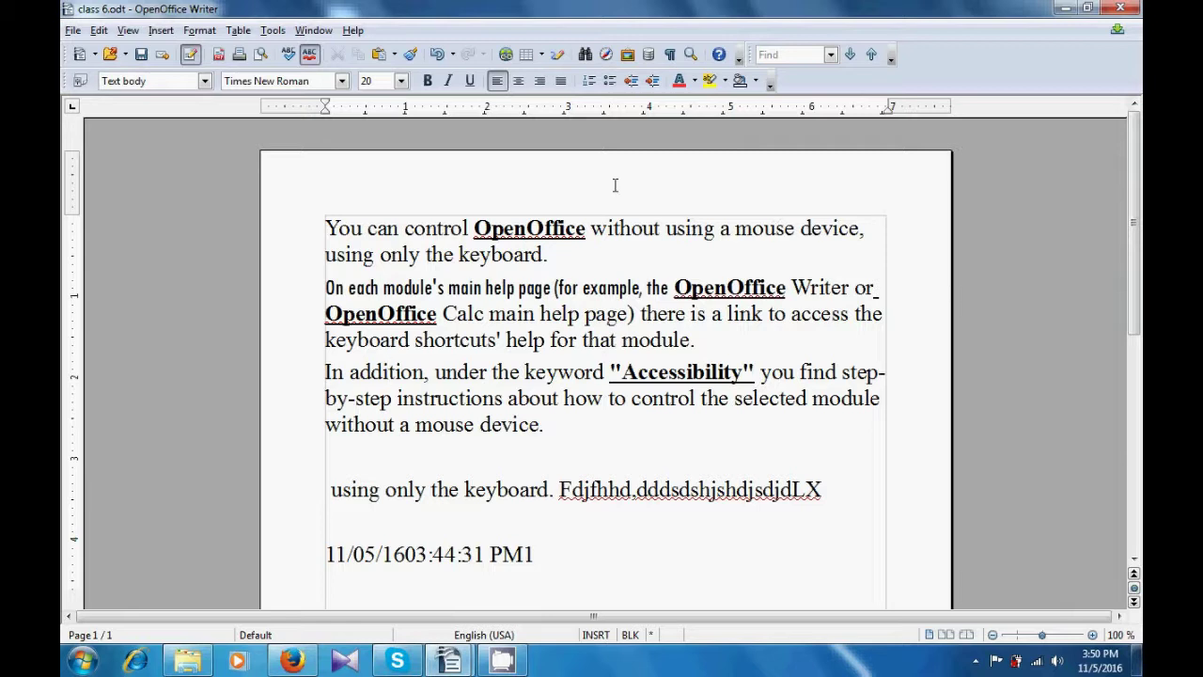
{"action": "left_click", "coordinate": [100, 30]}
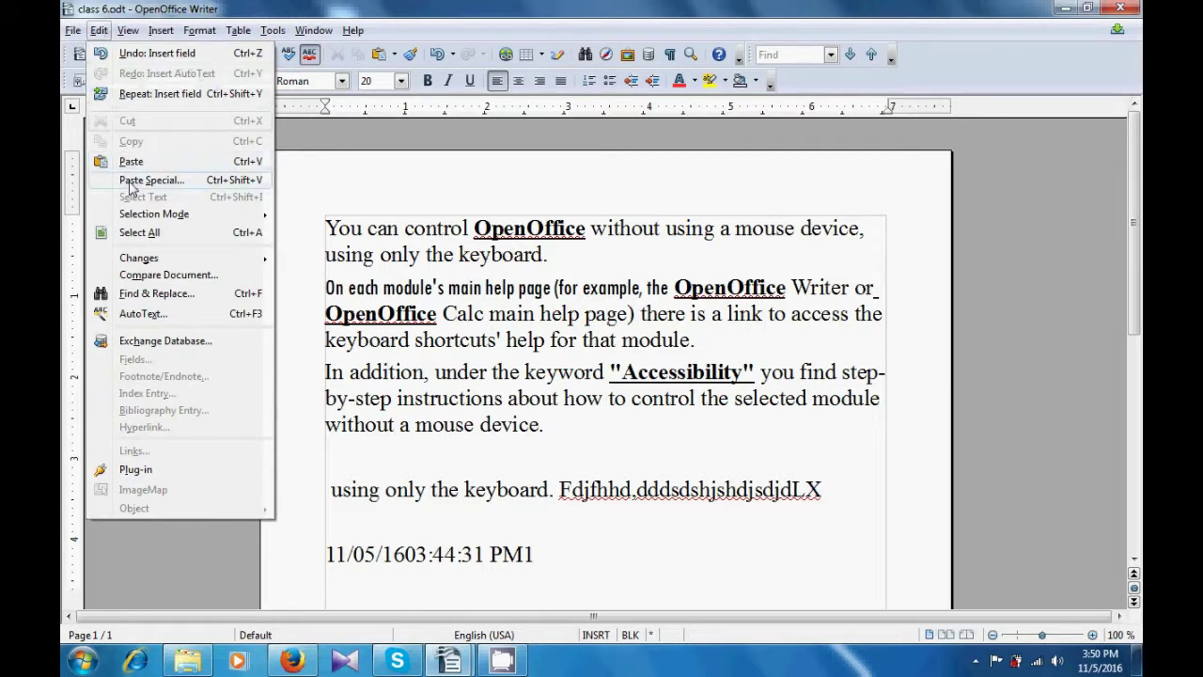
{"action": "mouse_move", "coordinate": [157, 263]}
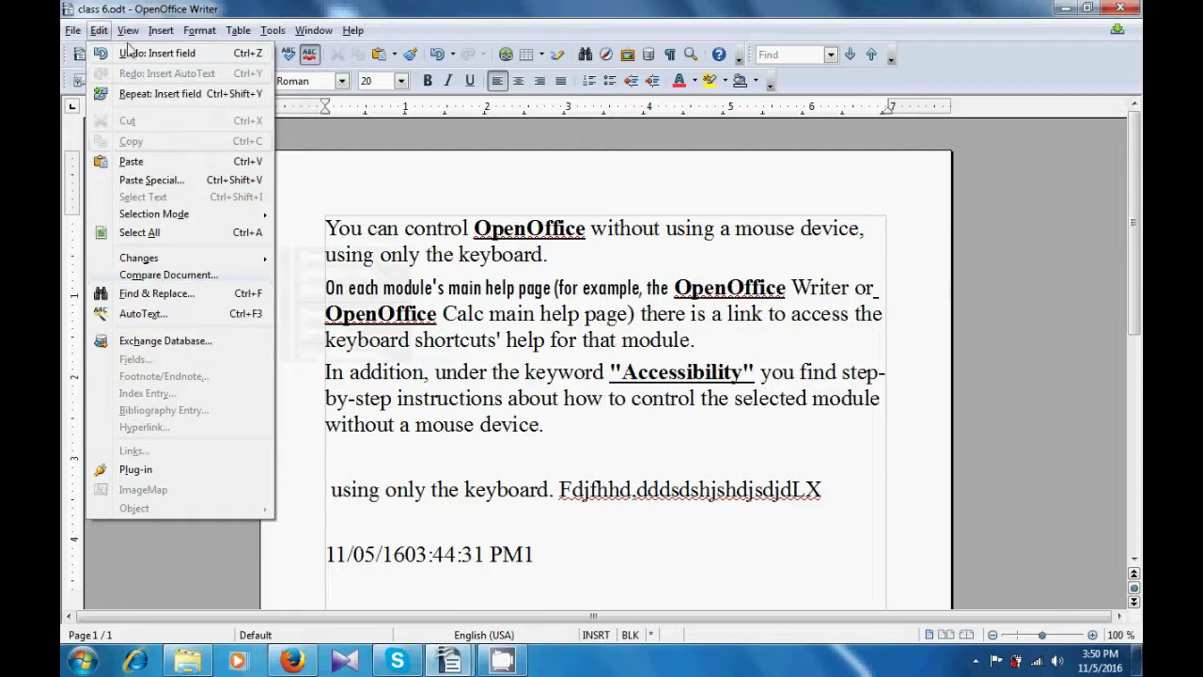
{"action": "mouse_move", "coordinate": [127, 38]}
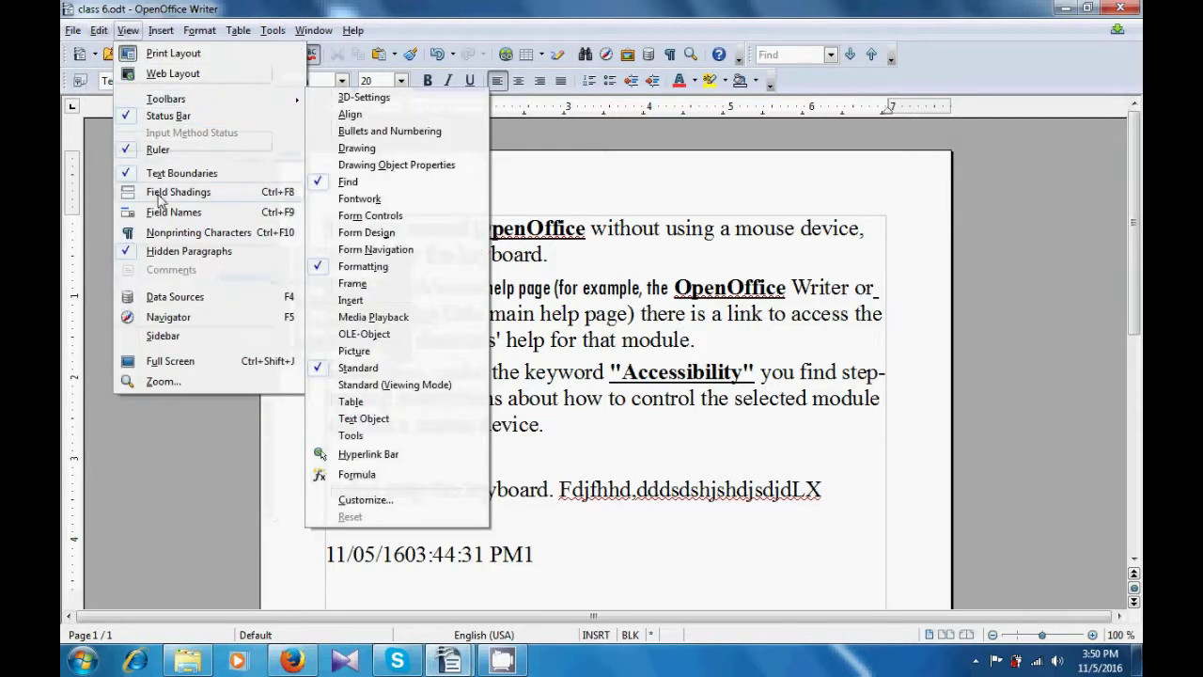
{"action": "left_click", "coordinate": [167, 338]}
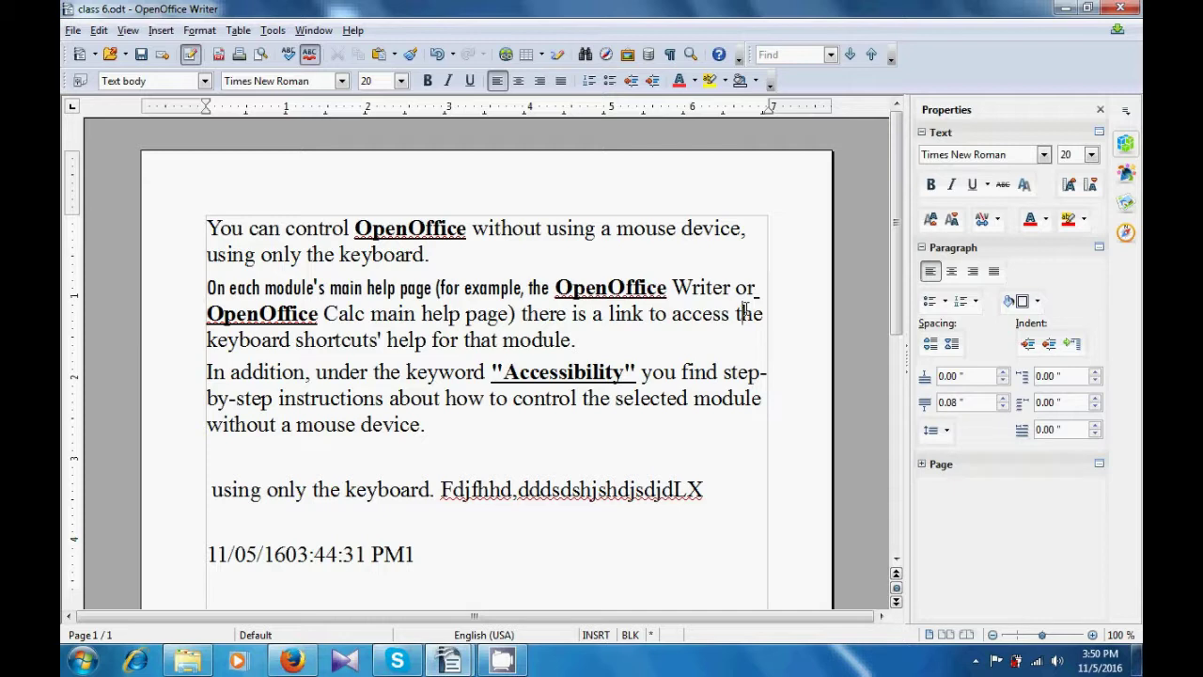
Collapse the sidebar at its border with the document and expand it again
{"action": "left_click", "coordinate": [908, 368]}
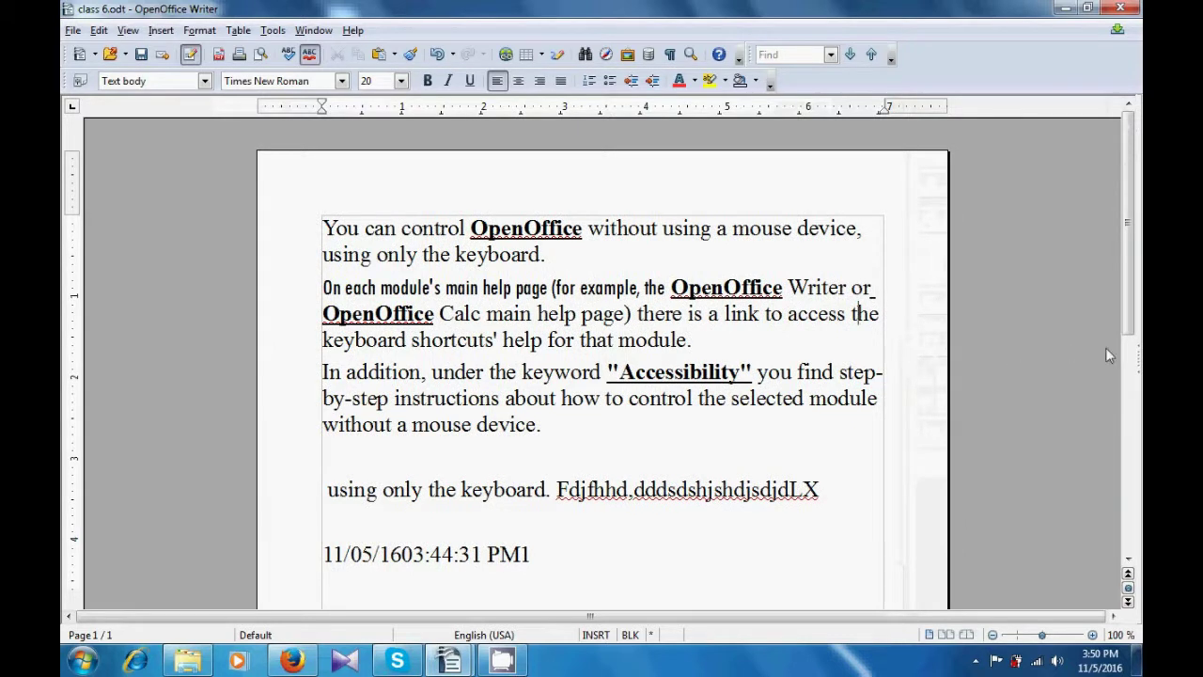
{"action": "left_click", "coordinate": [1137, 363]}
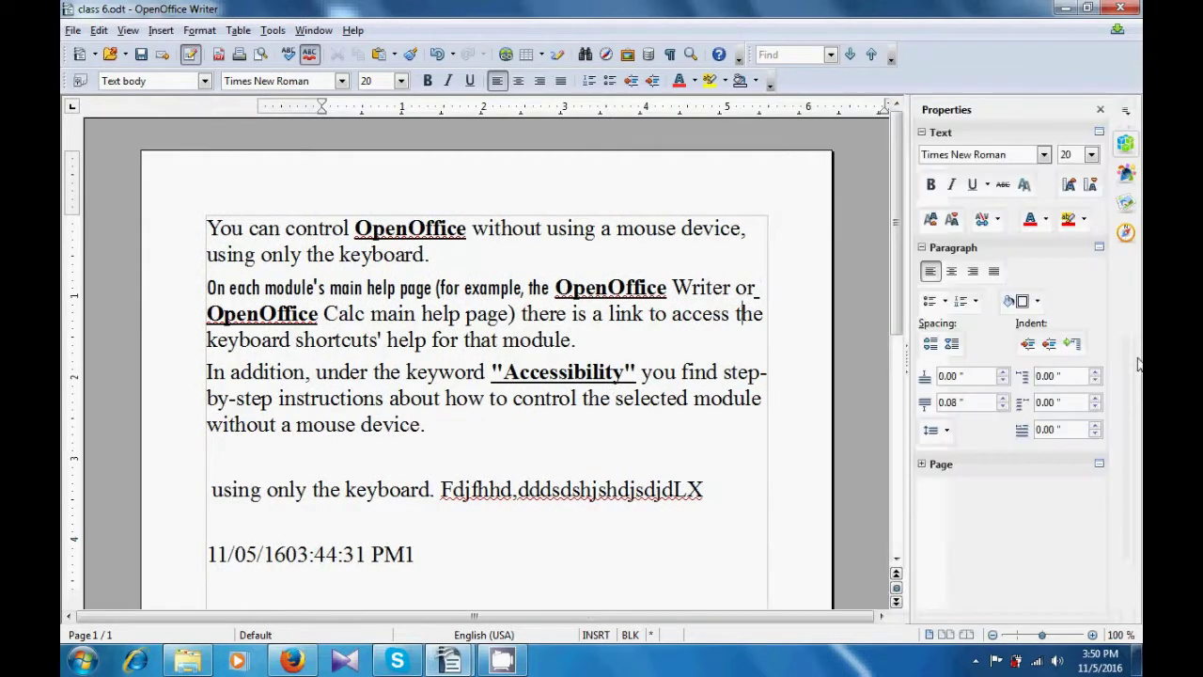
{"action": "left_click", "coordinate": [714, 347]}
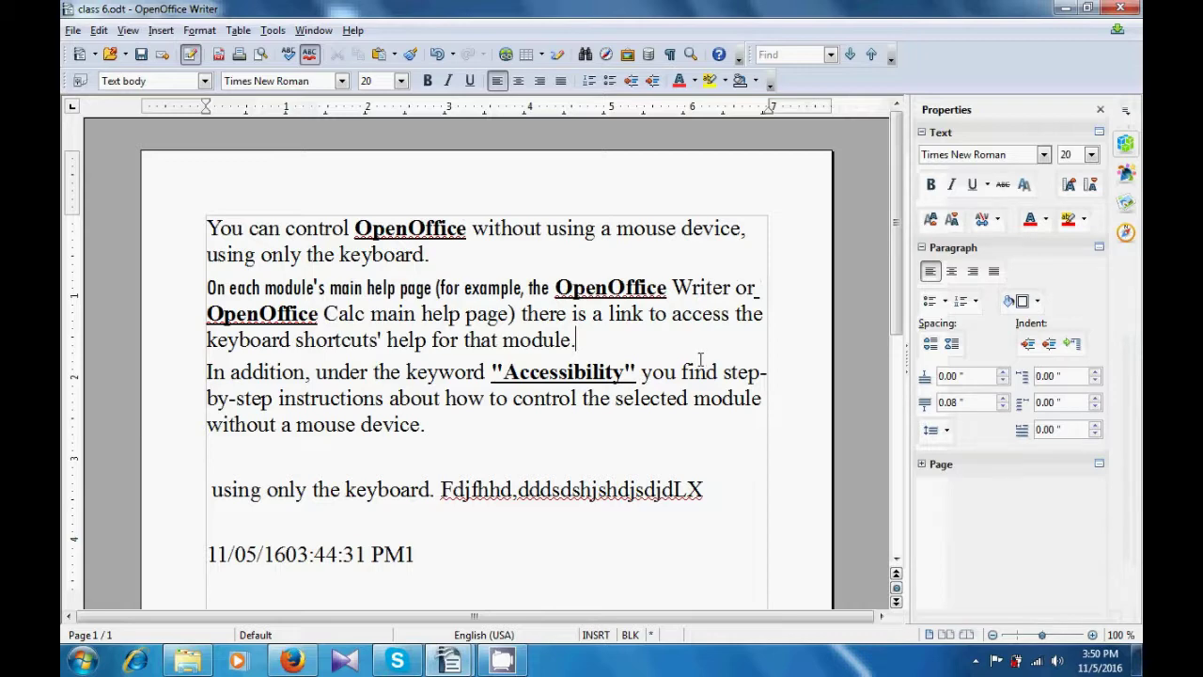